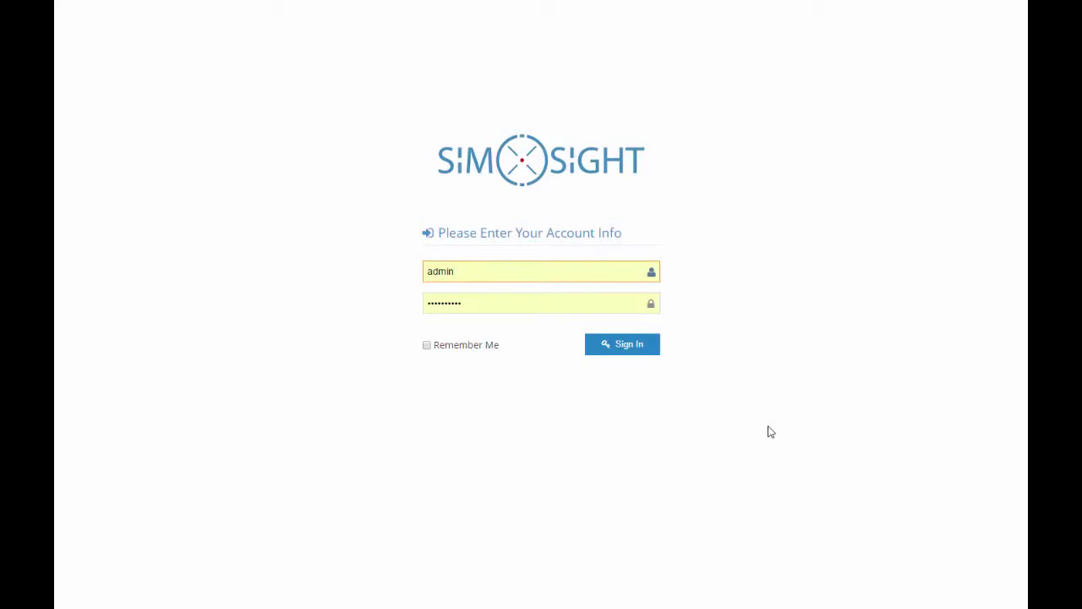
Sign in with the prefilled account details and upload random_1000000.zip, with the file chooser listing all file types
click(647, 348)
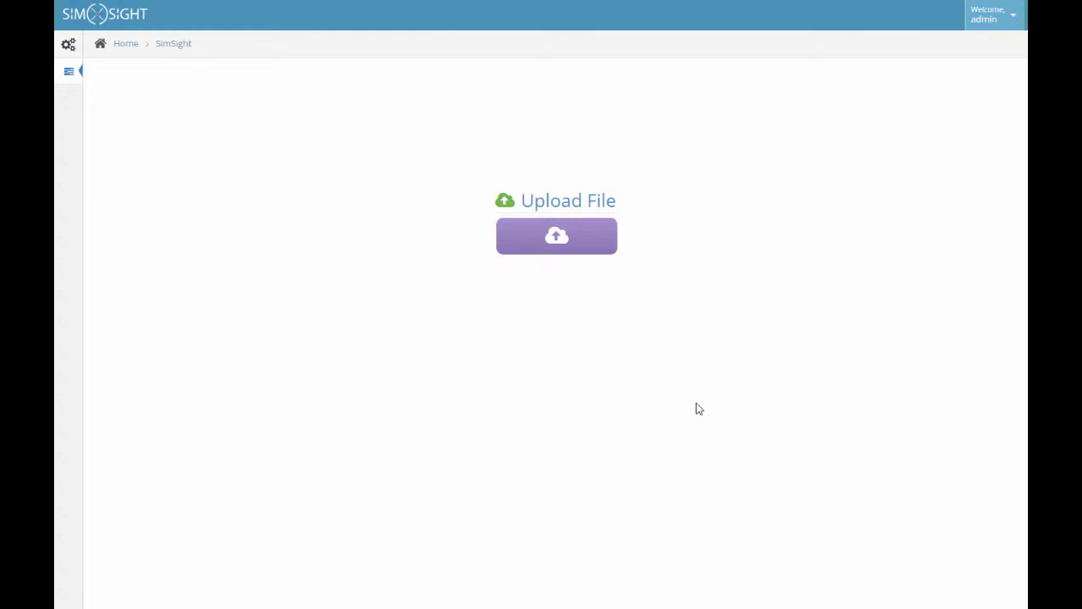
click(603, 235)
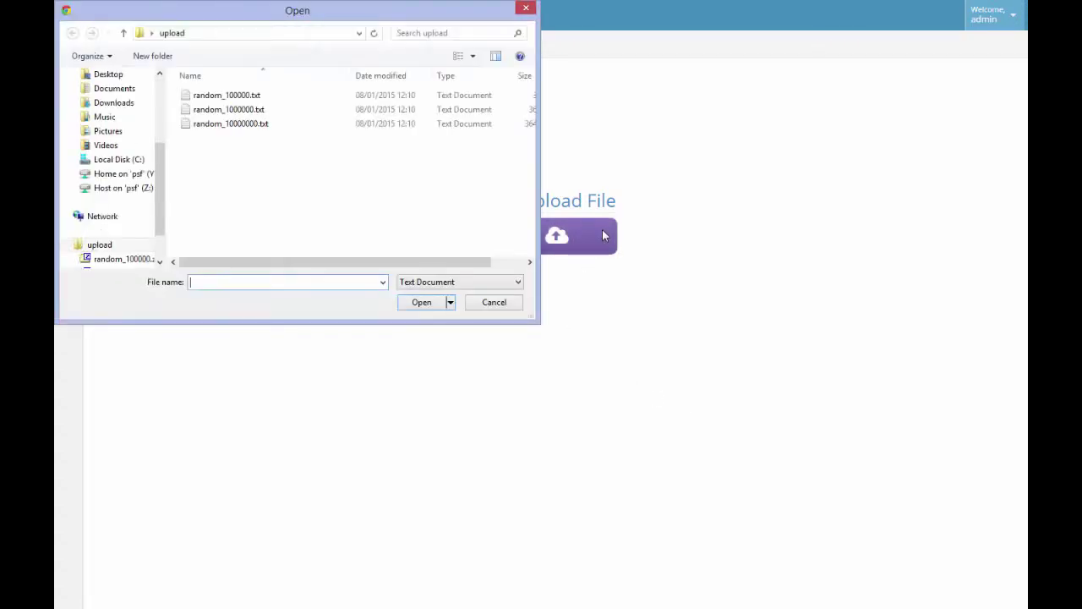
click(442, 282)
click(434, 305)
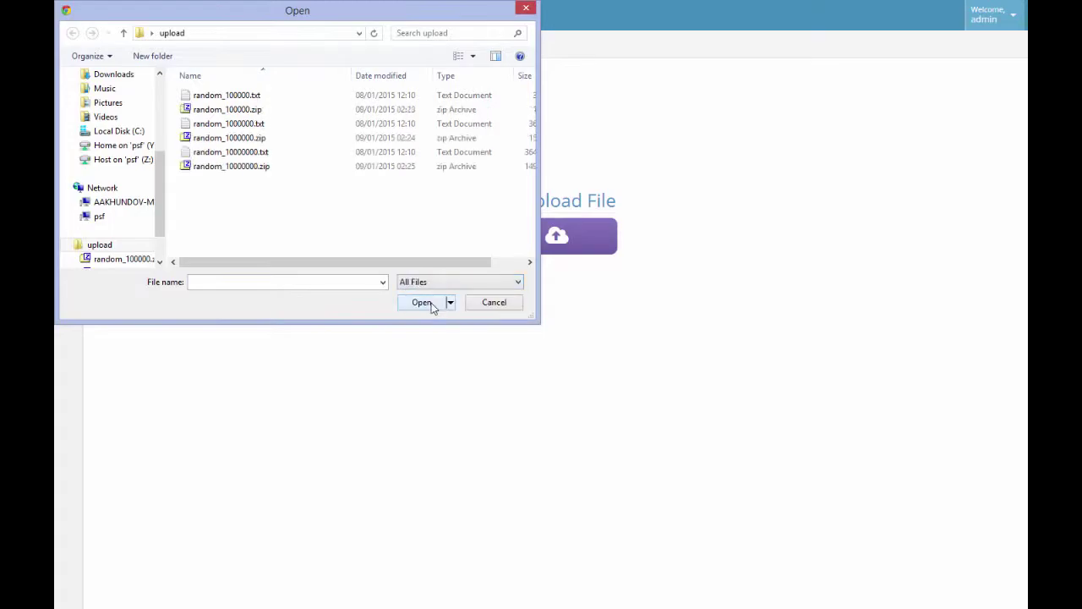
double_click(342, 138)
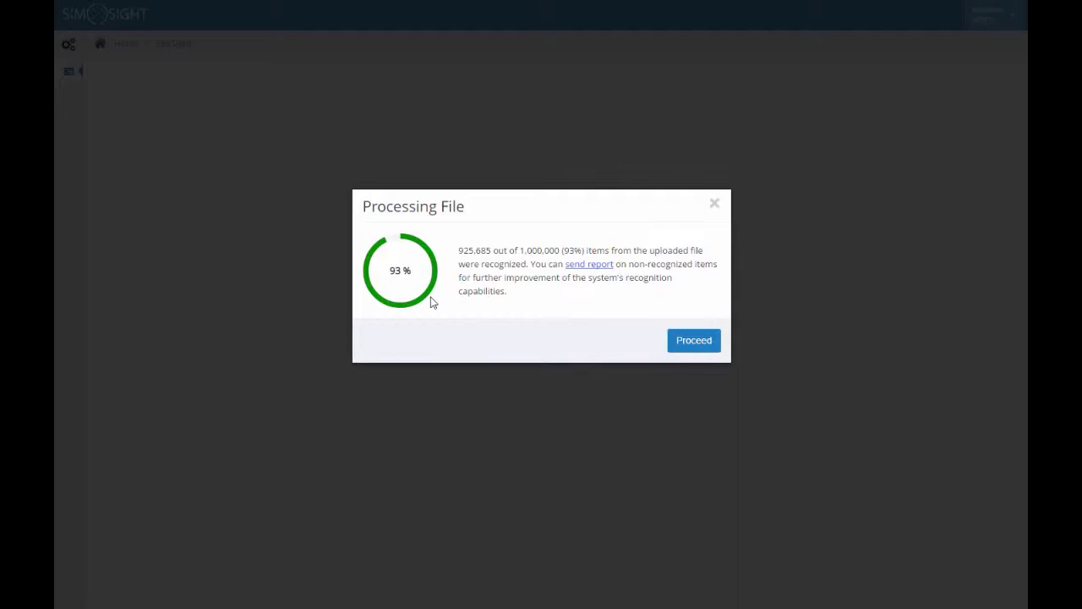
Send the report on non-recognized items and proceed to the chart view to inspect its device type columns
click(591, 265)
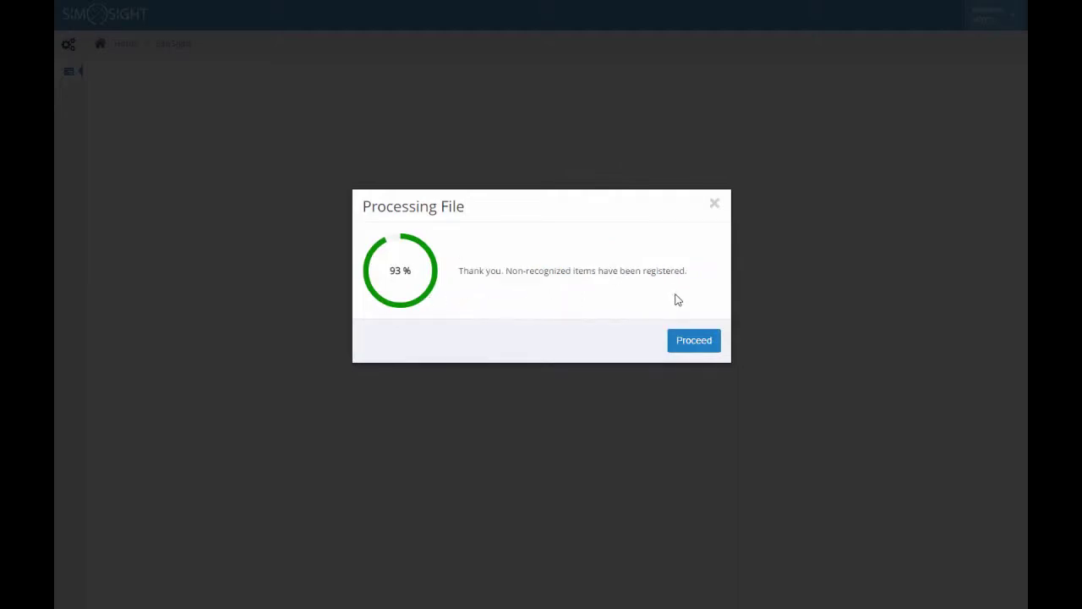
click(717, 348)
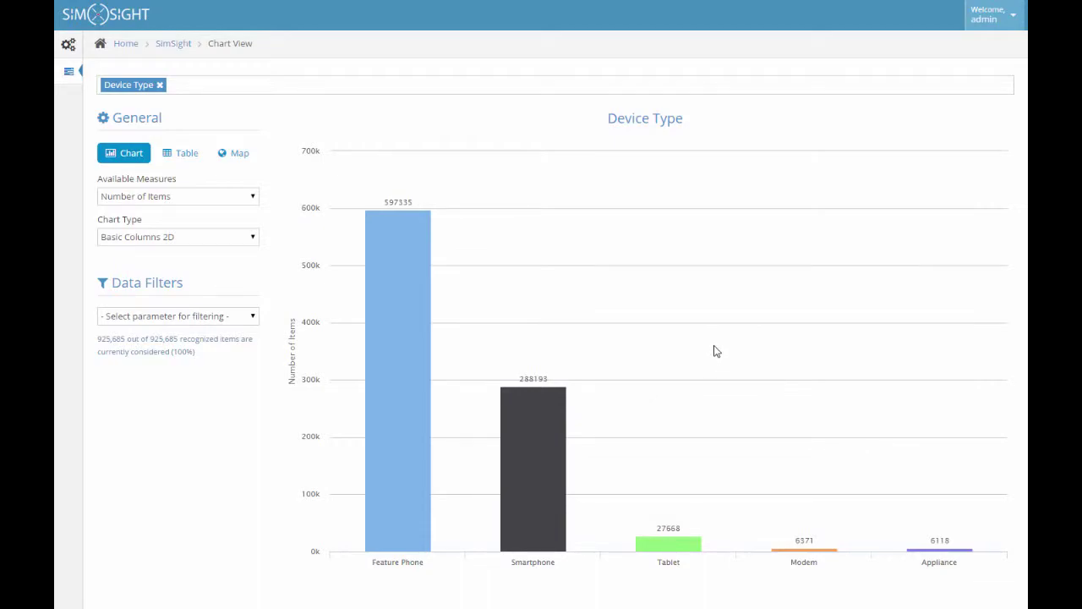
mouse_move(416, 358)
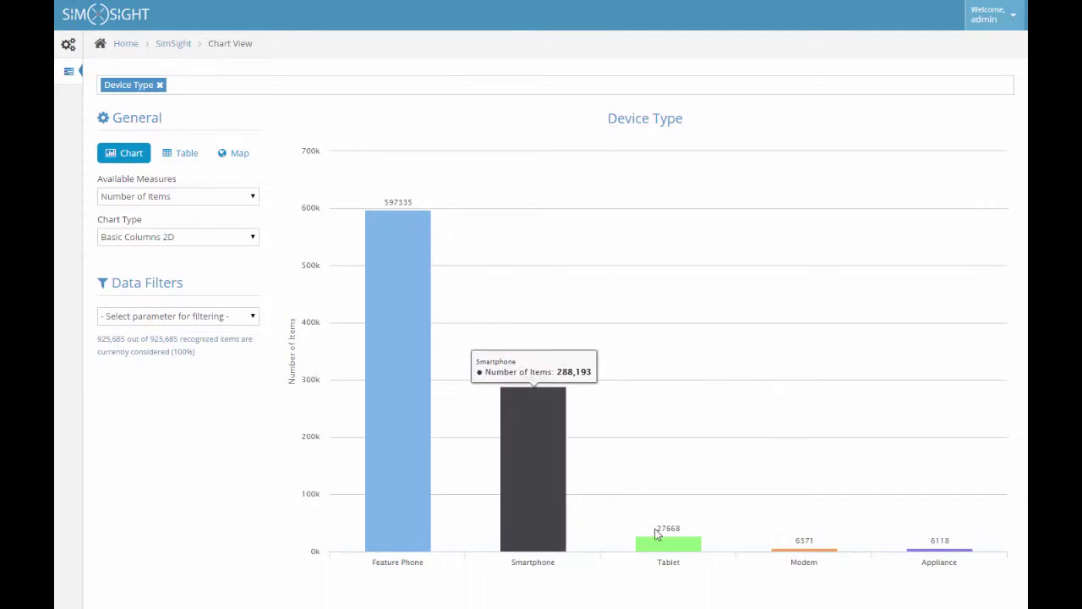
mouse_move(664, 539)
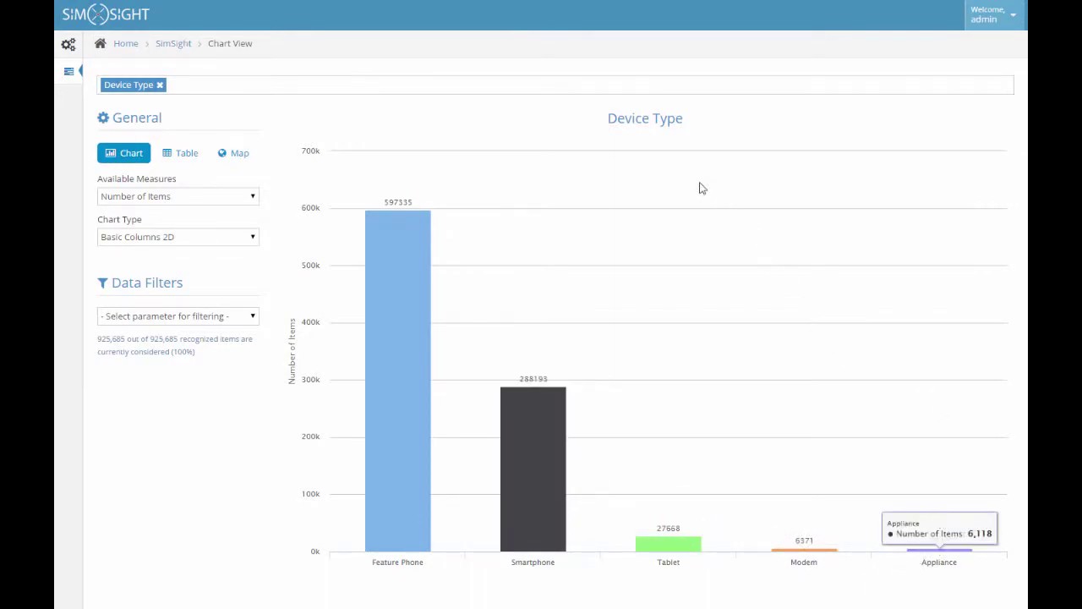
Replace the Device Type chart parameter with Device Brand
click(142, 90)
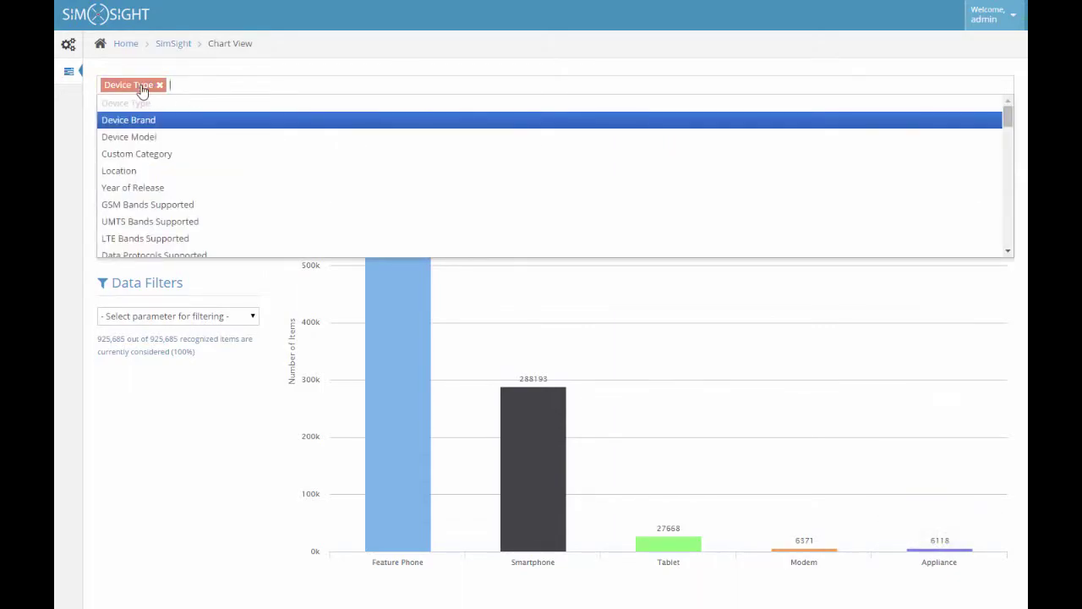
click(200, 126)
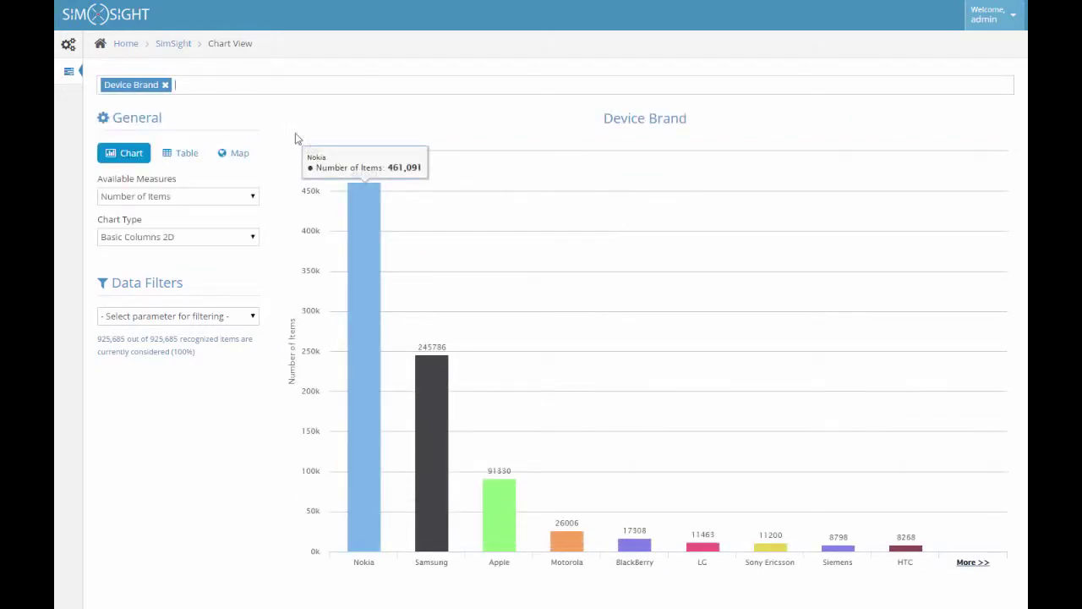
Examine the full list of parameters available for the chart, down to the modem and appliance entries, without adding one
click(272, 87)
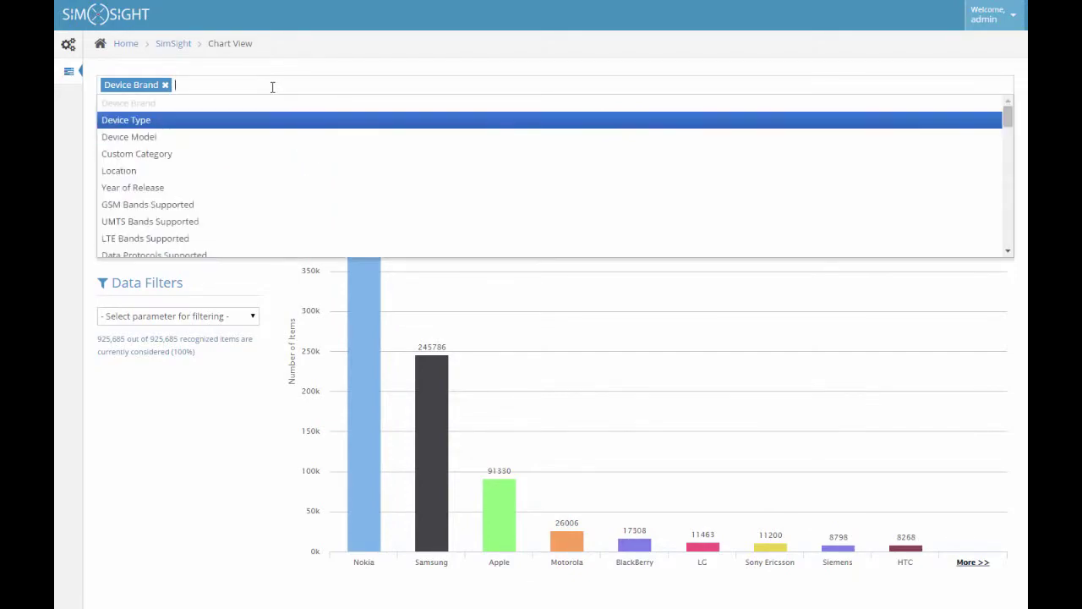
scroll(276, 189, down, 5)
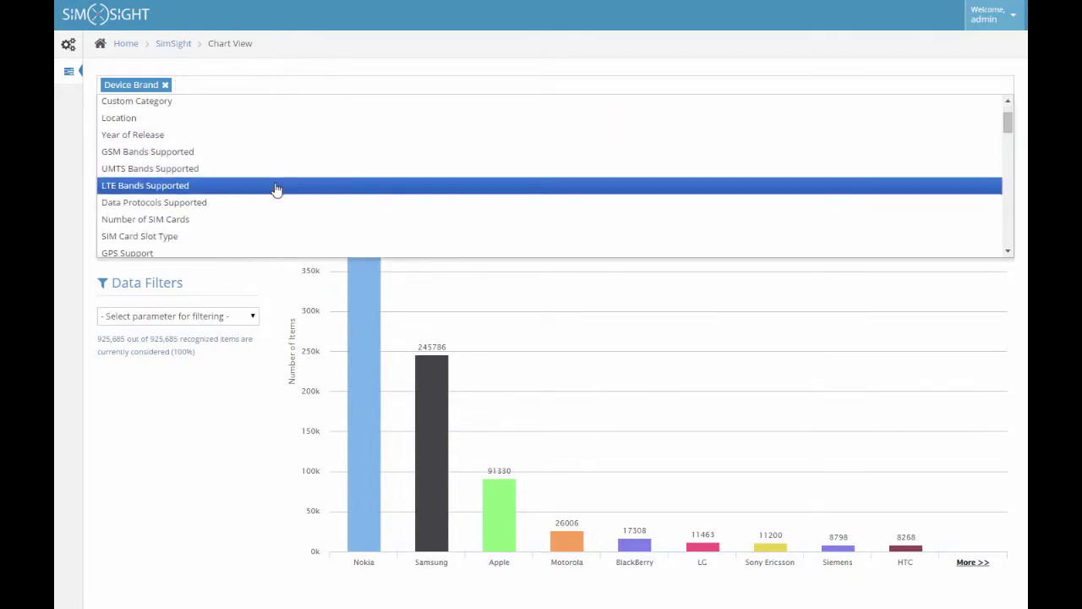
scroll(277, 190, down, 6)
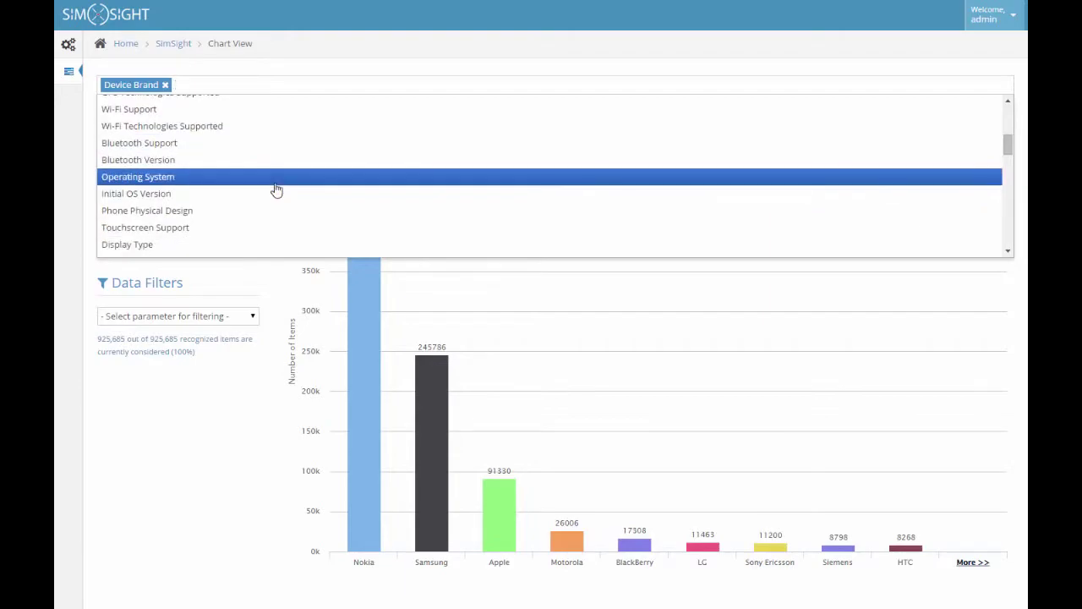
scroll(276, 190, down, 8)
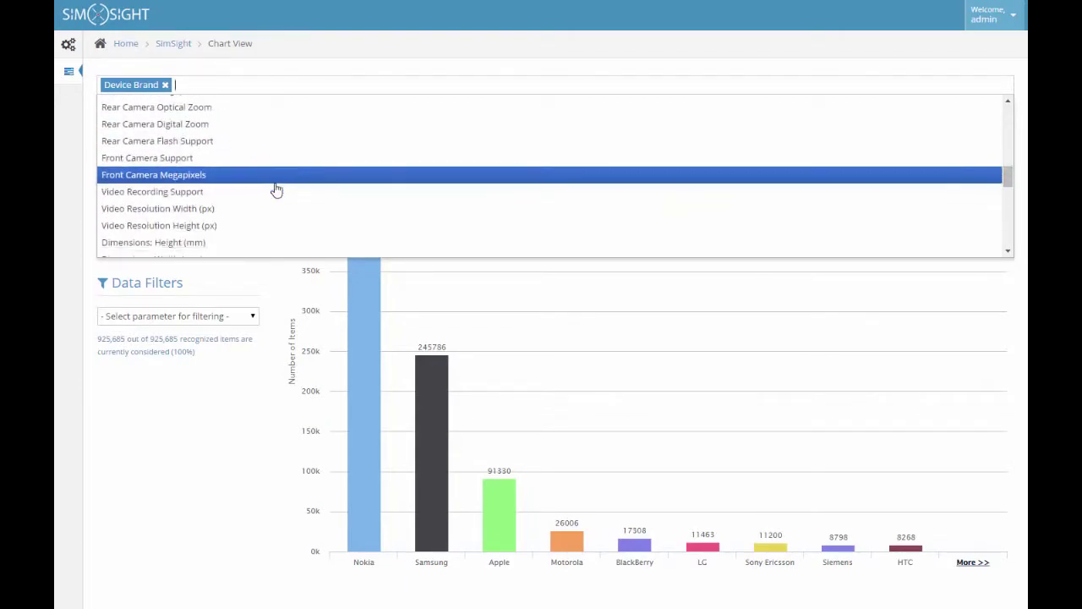
scroll(277, 189, down, 8)
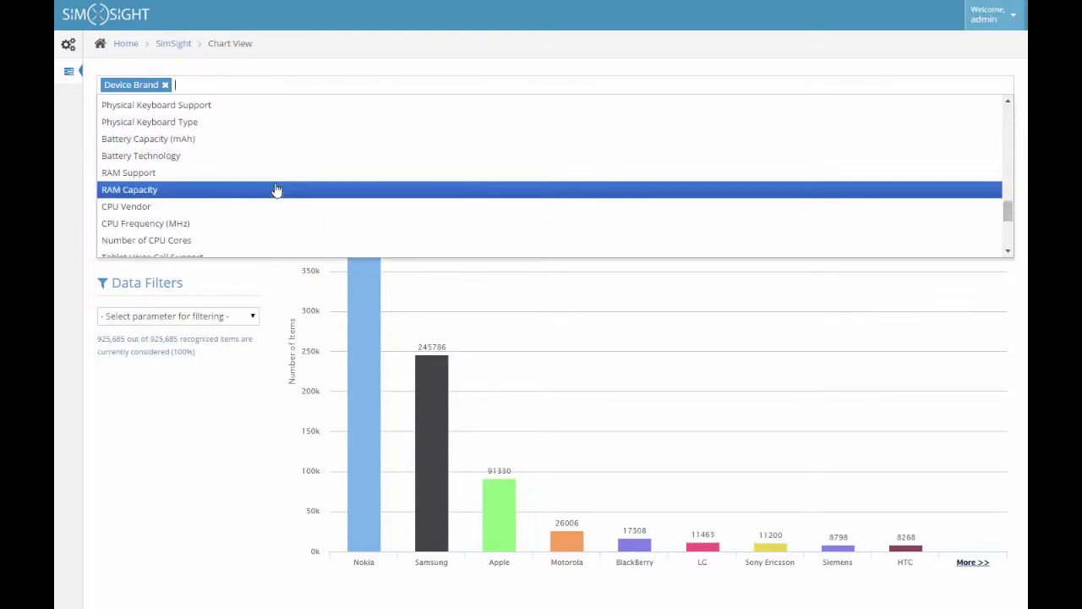
scroll(277, 190, down, 2)
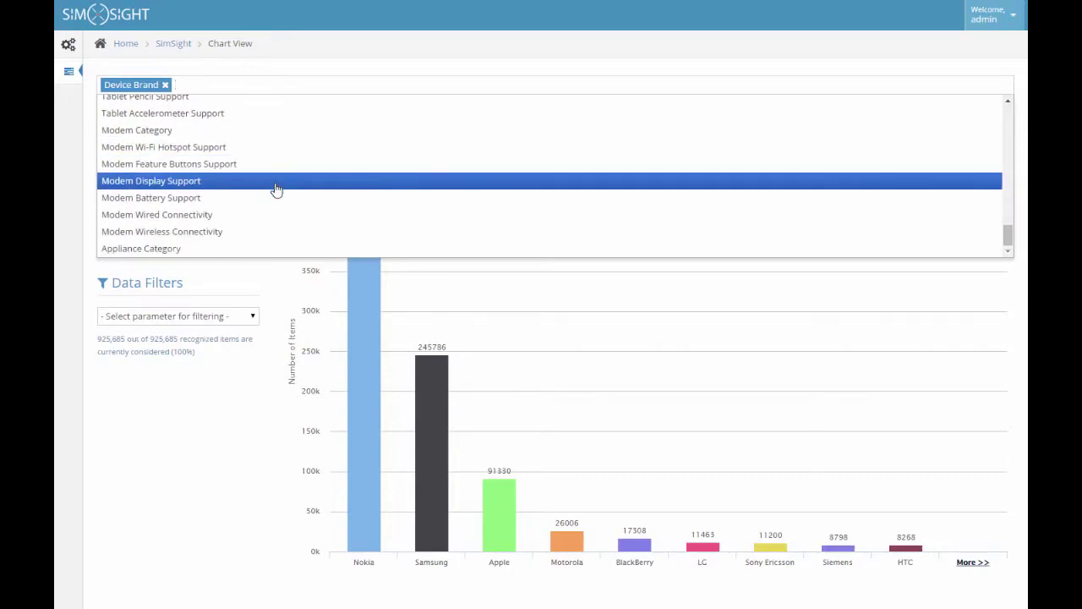
click(637, 337)
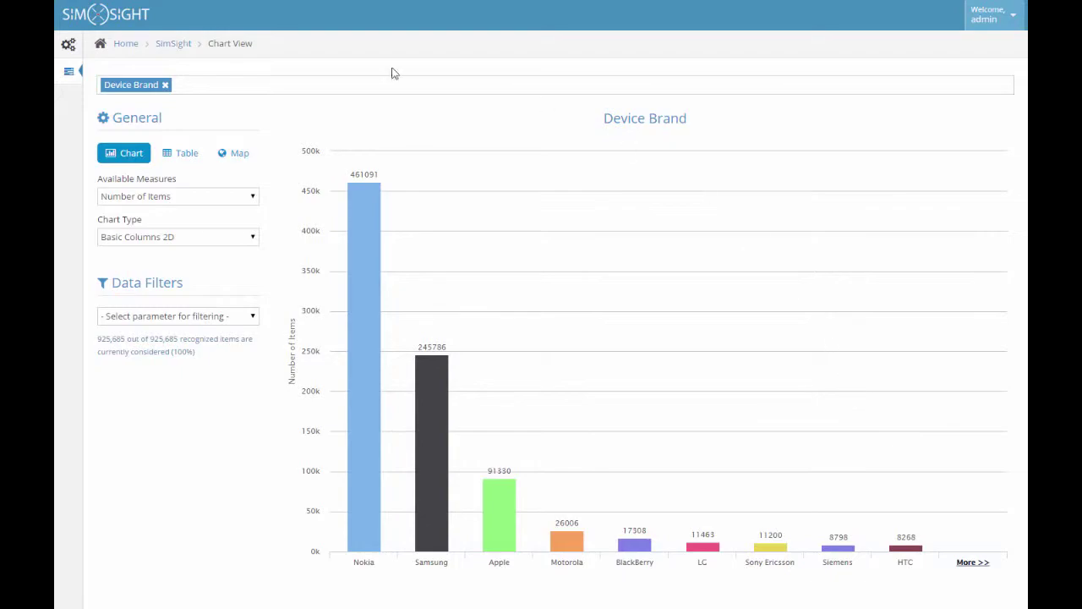
Set the chart parameters to Device Type, Device Brand and Device Model, in that order
click(133, 87)
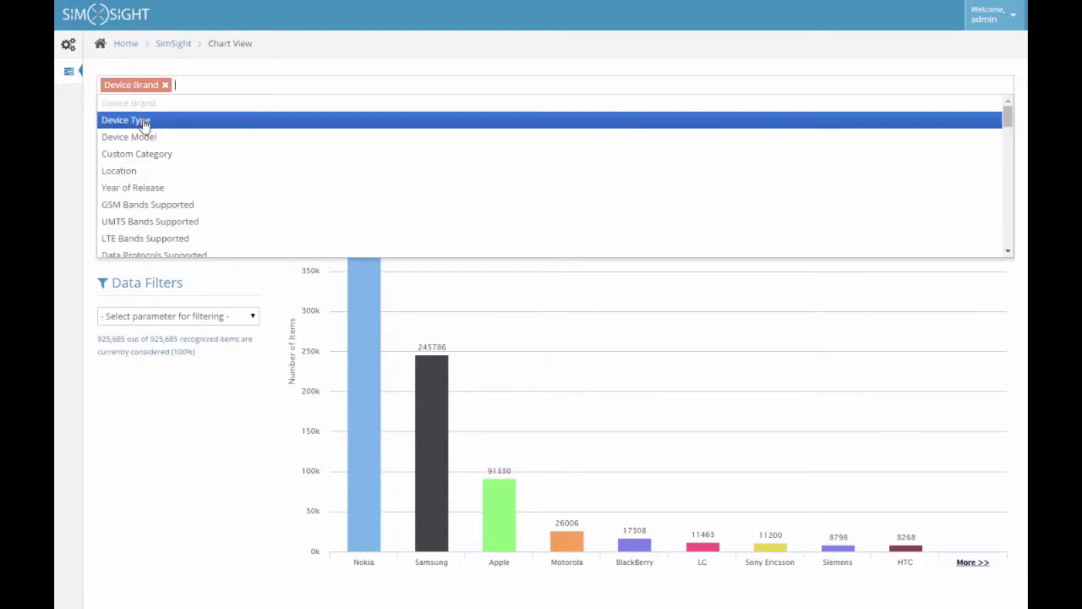
click(144, 123)
click(191, 88)
click(196, 106)
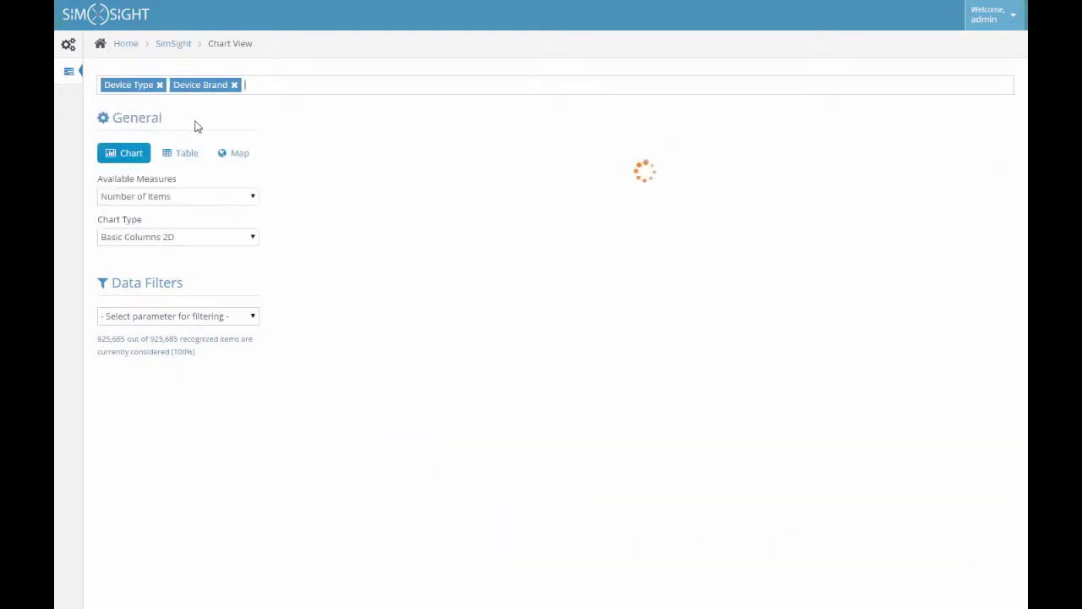
click(258, 87)
click(261, 140)
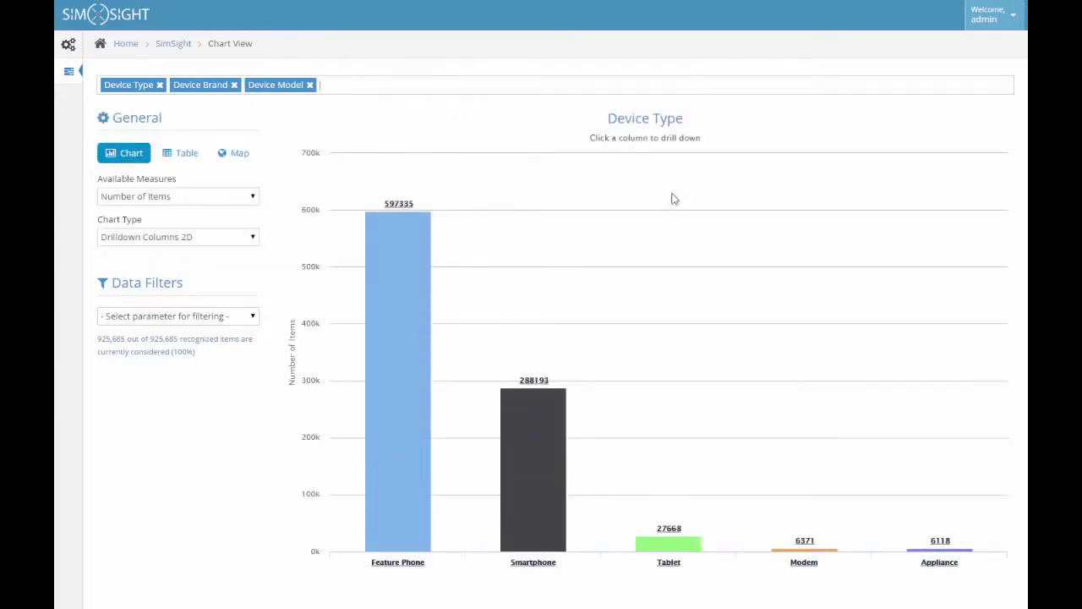
Drill down through Smartphone and Apple to inspect the device models, and return to the Device Type level
click(550, 430)
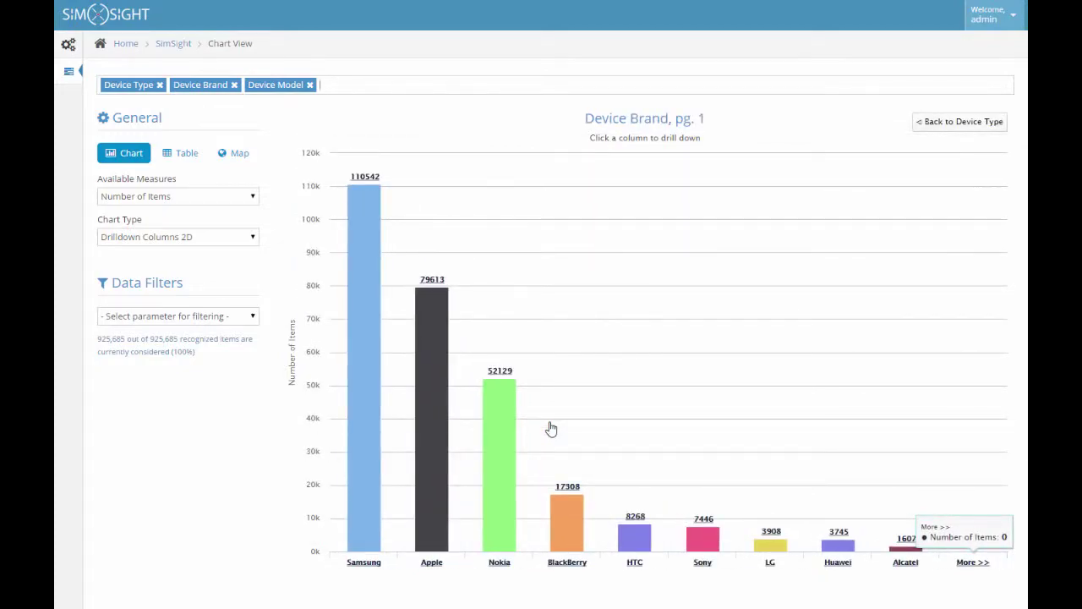
click(441, 393)
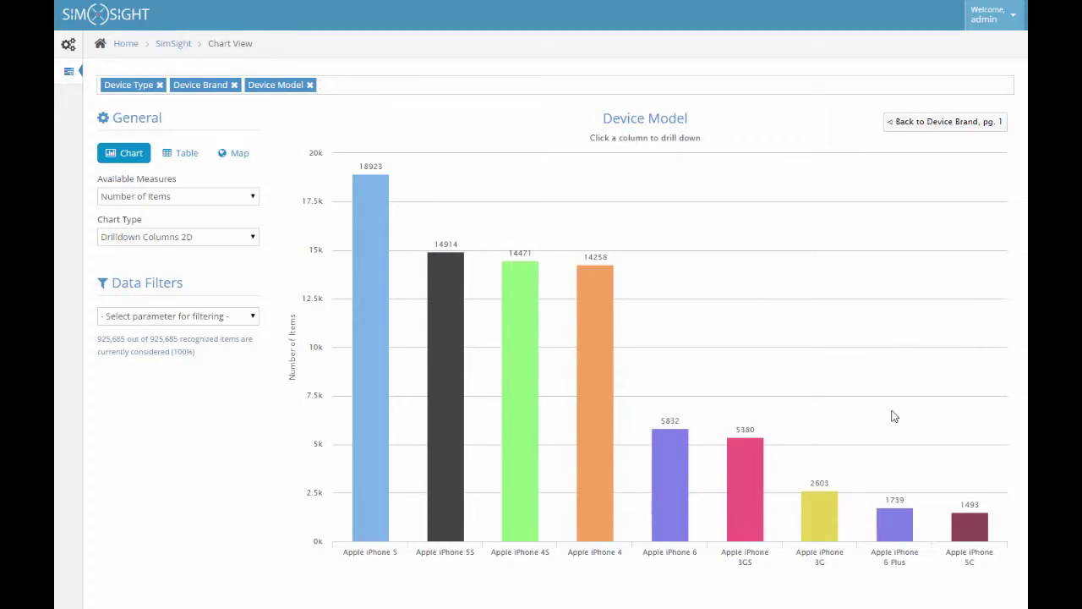
click(958, 124)
click(957, 124)
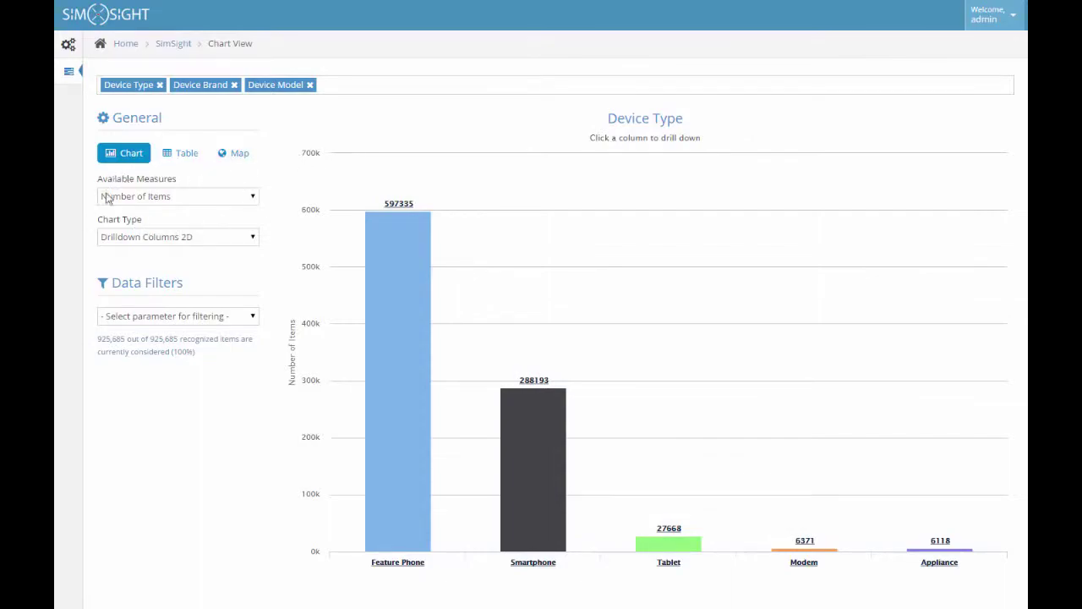
Show the device type chart by Sum[Revenue] to inspect its columns, and by Avg[Traffic]
click(251, 200)
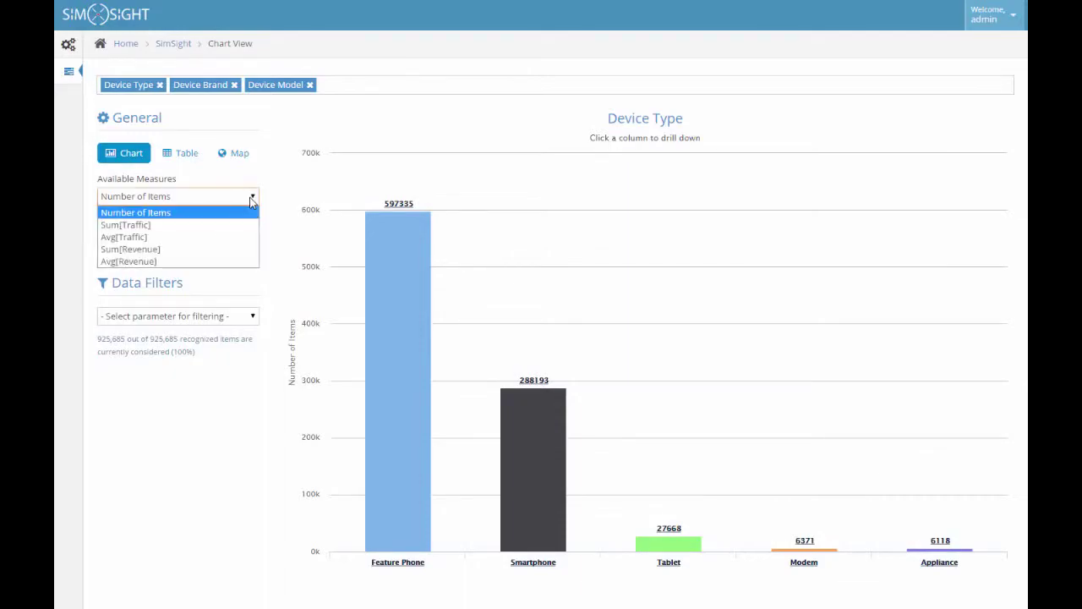
click(251, 250)
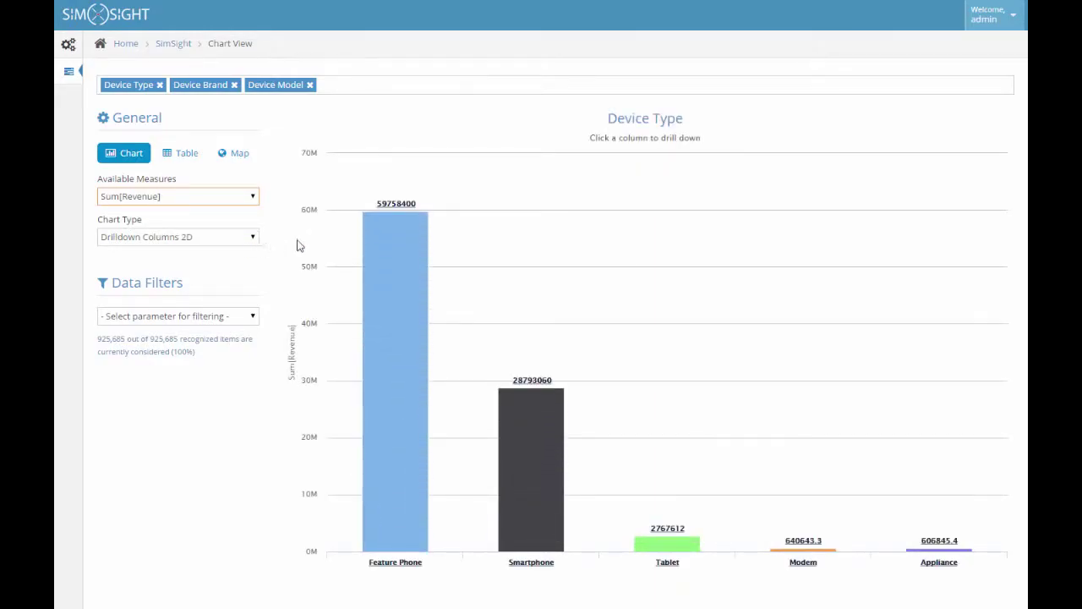
mouse_move(391, 297)
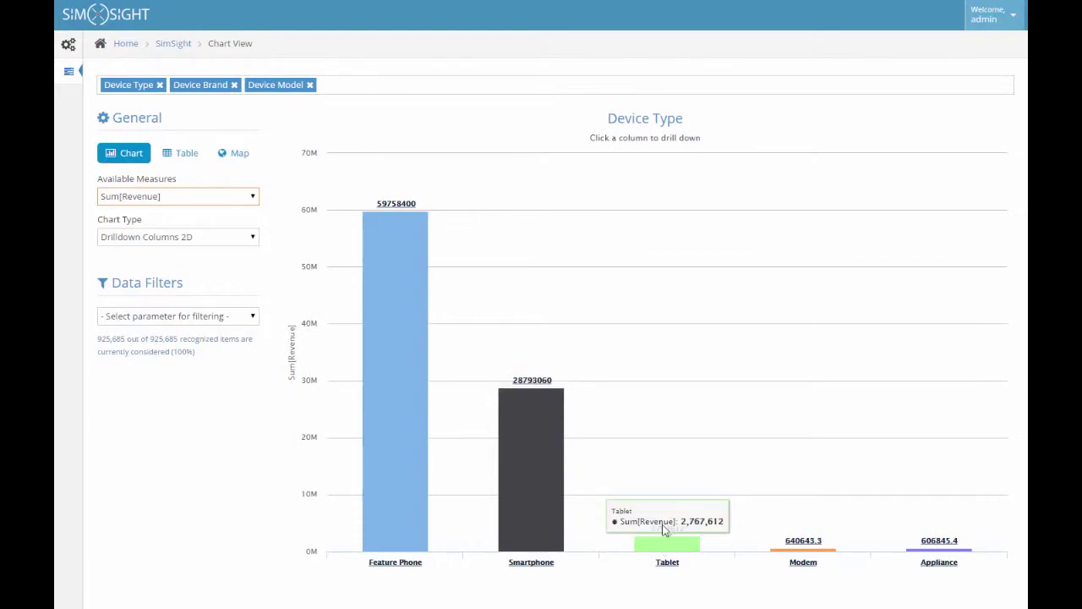
click(243, 200)
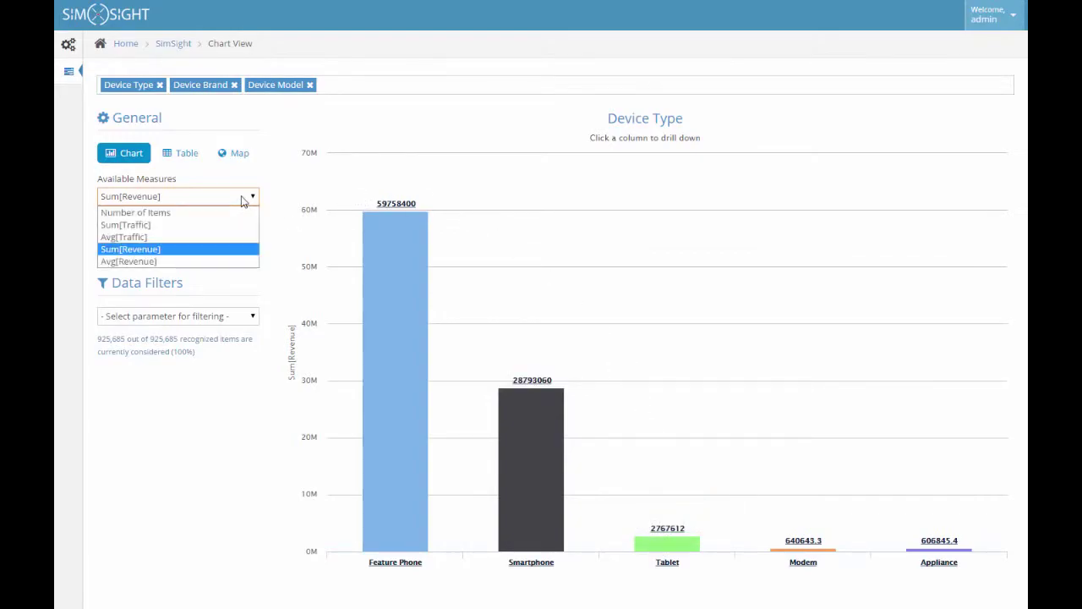
click(232, 240)
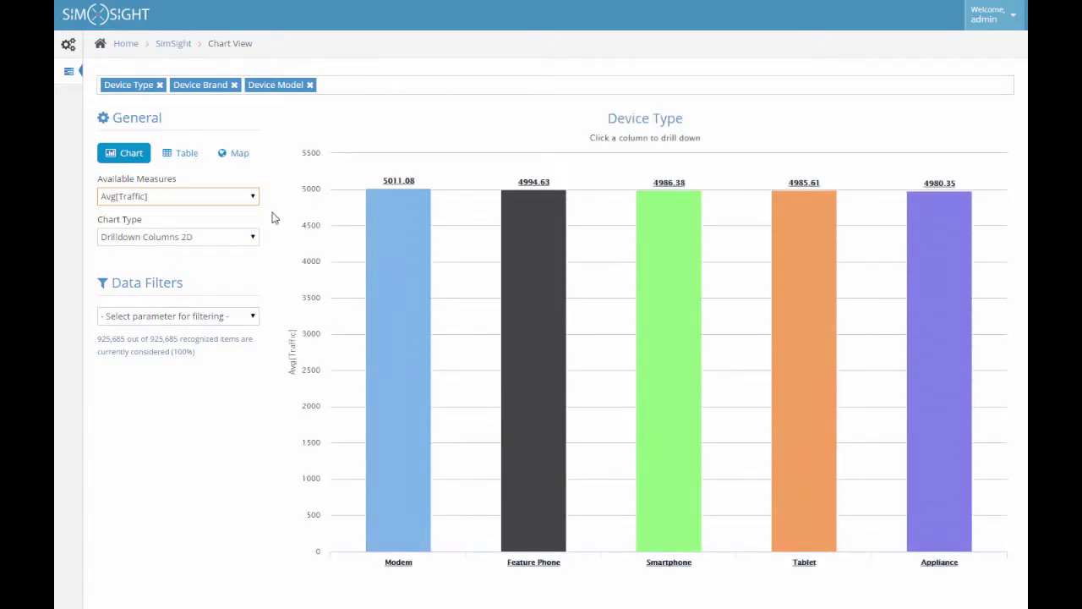
Remove the Device Type parameter from the chart and set the measure to Number of Items
click(158, 84)
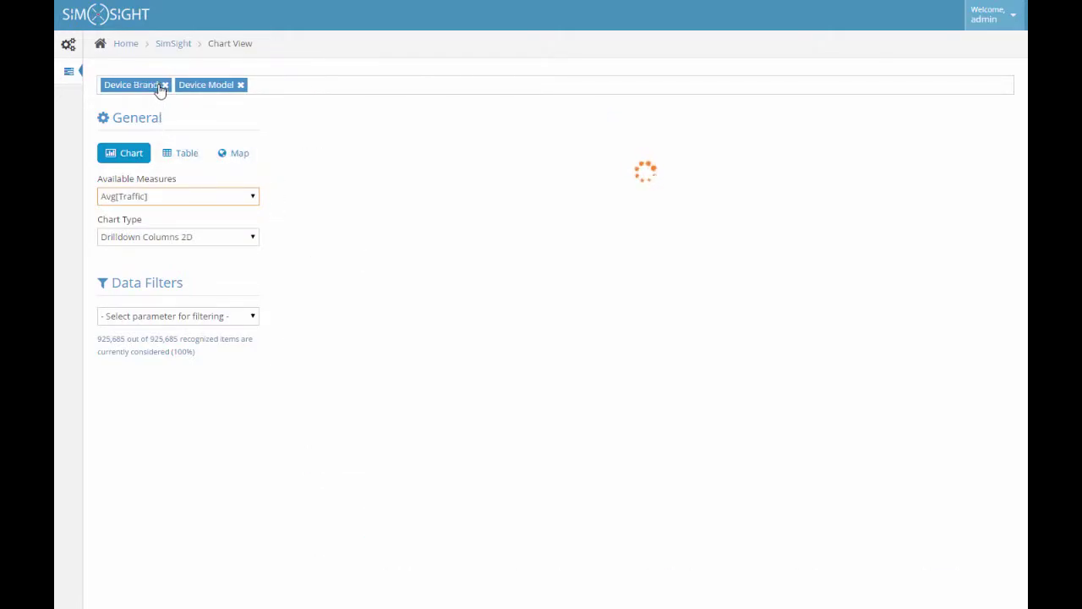
click(214, 196)
click(217, 213)
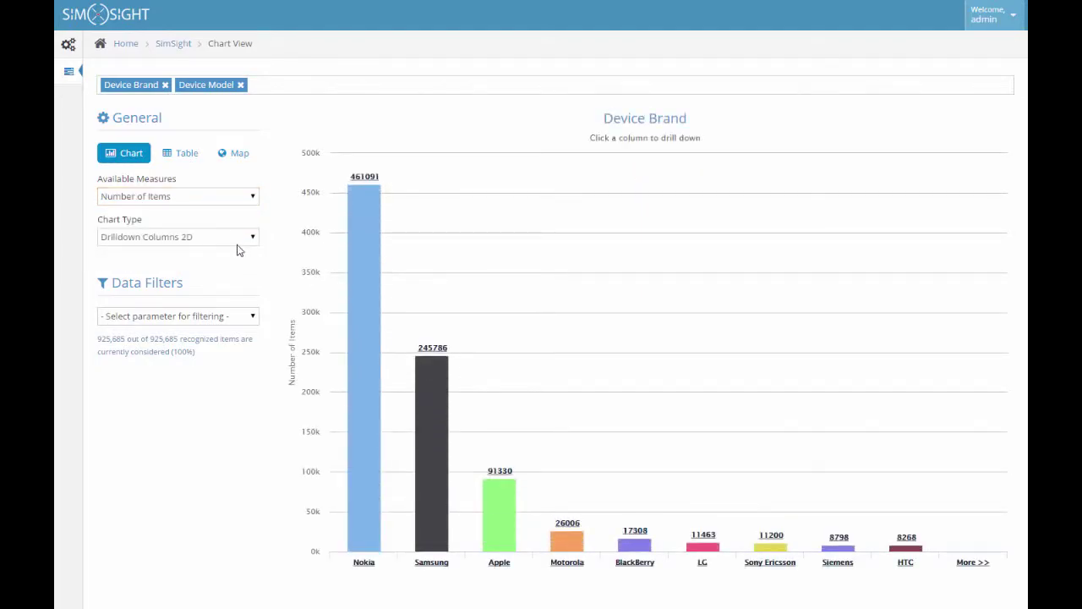
Change the device brand chart's type to Drilldown Columns 3D
click(241, 237)
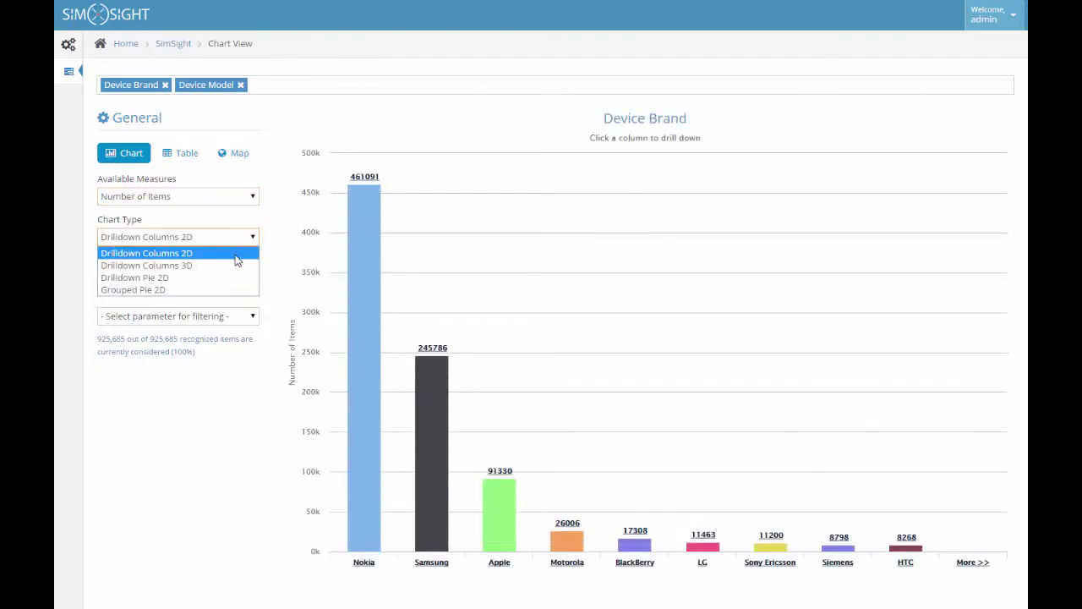
click(236, 270)
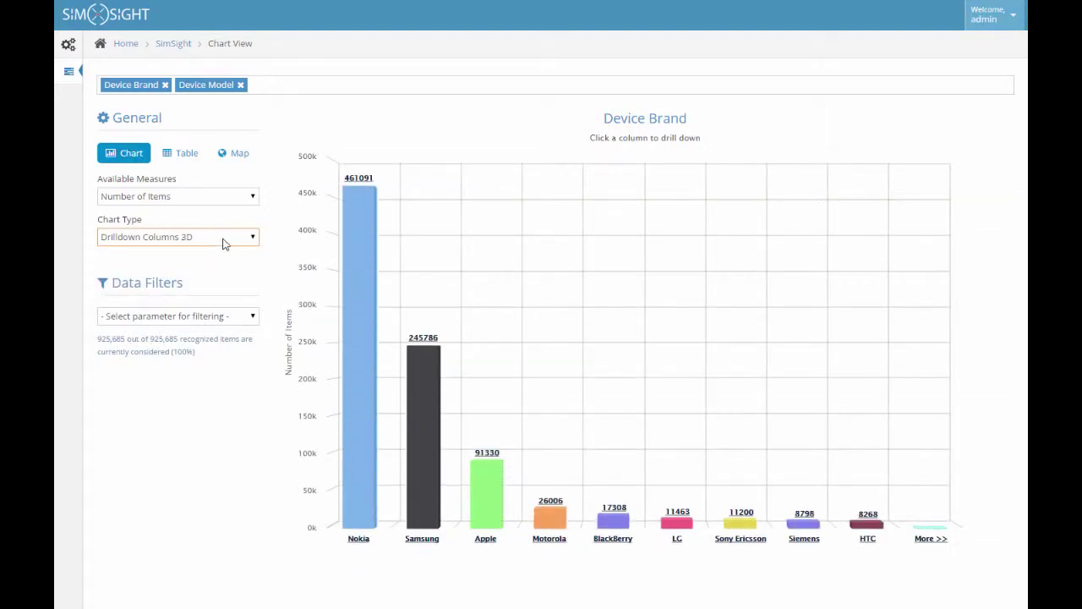
Set the chart type to Drilldown Pie 2D and drill down into the Apple slice to see its device models
click(225, 238)
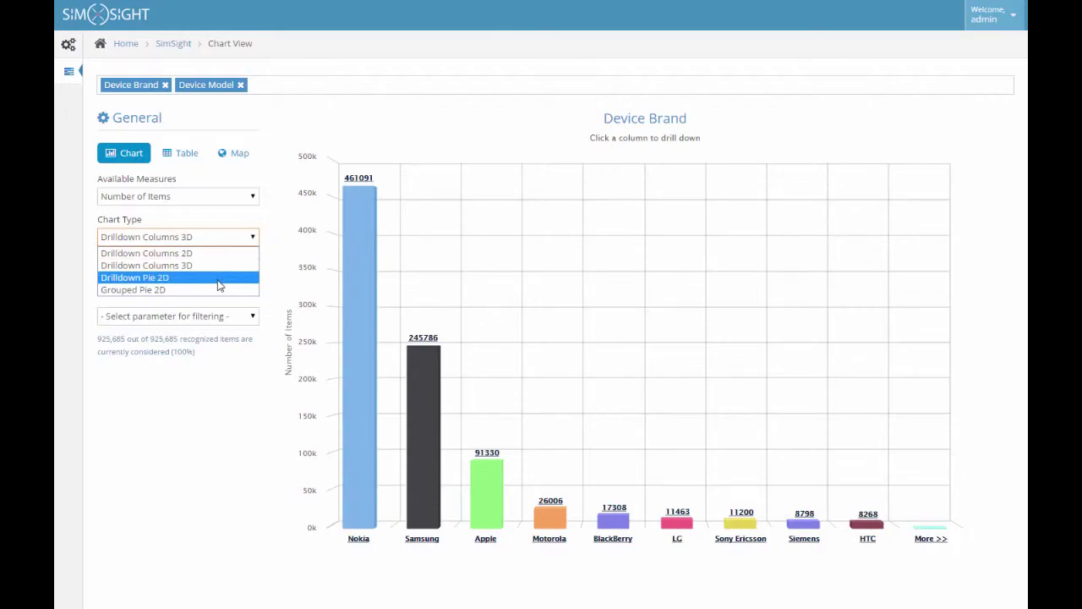
click(218, 281)
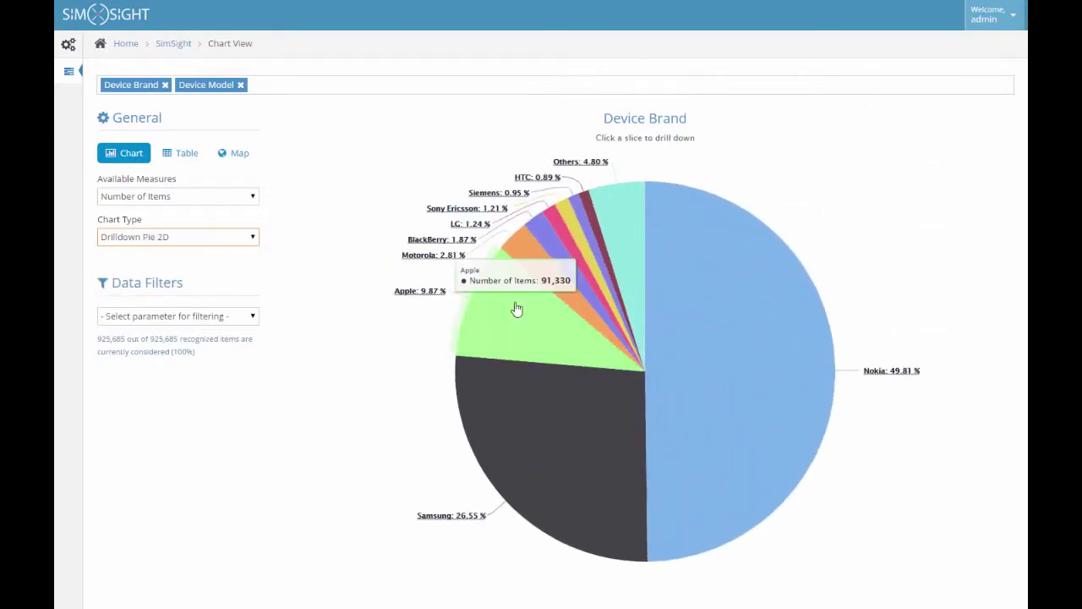
click(515, 306)
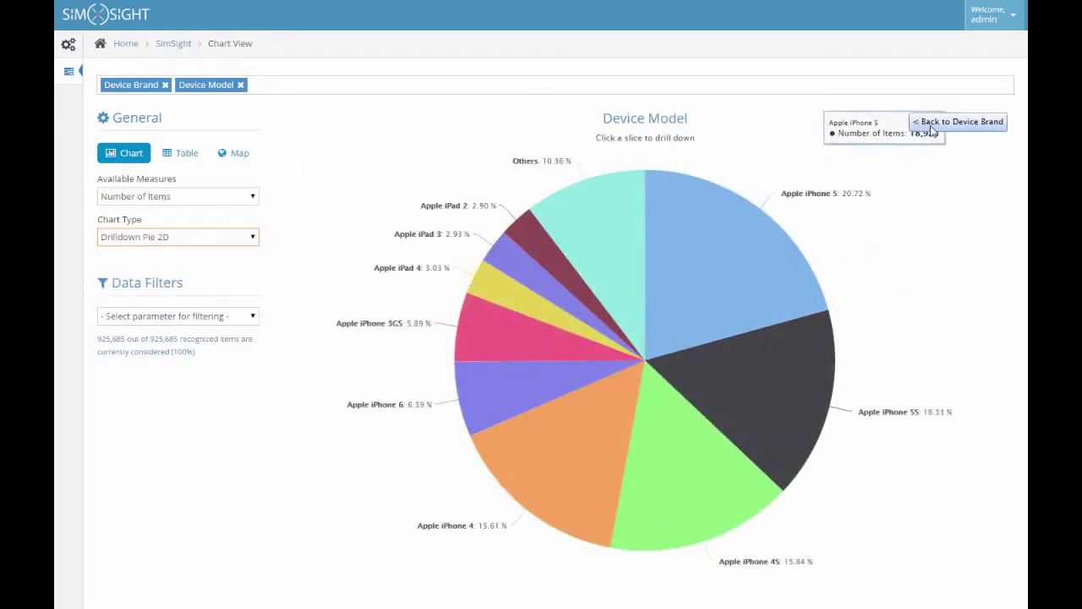
Return to the device brand level of the pie and show the chart as Grouped Pie 2D
click(943, 124)
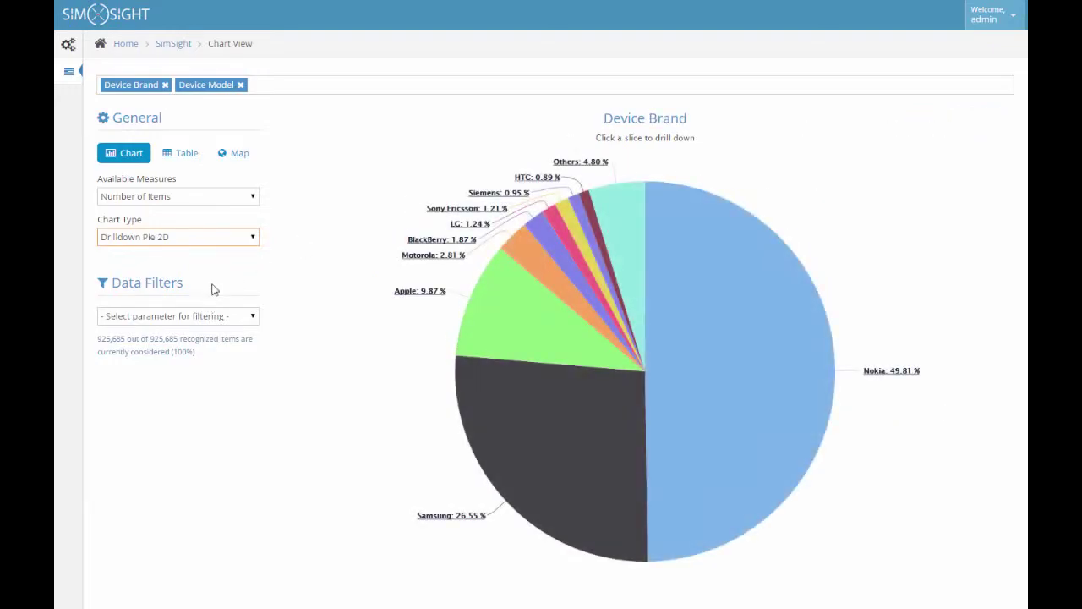
click(217, 241)
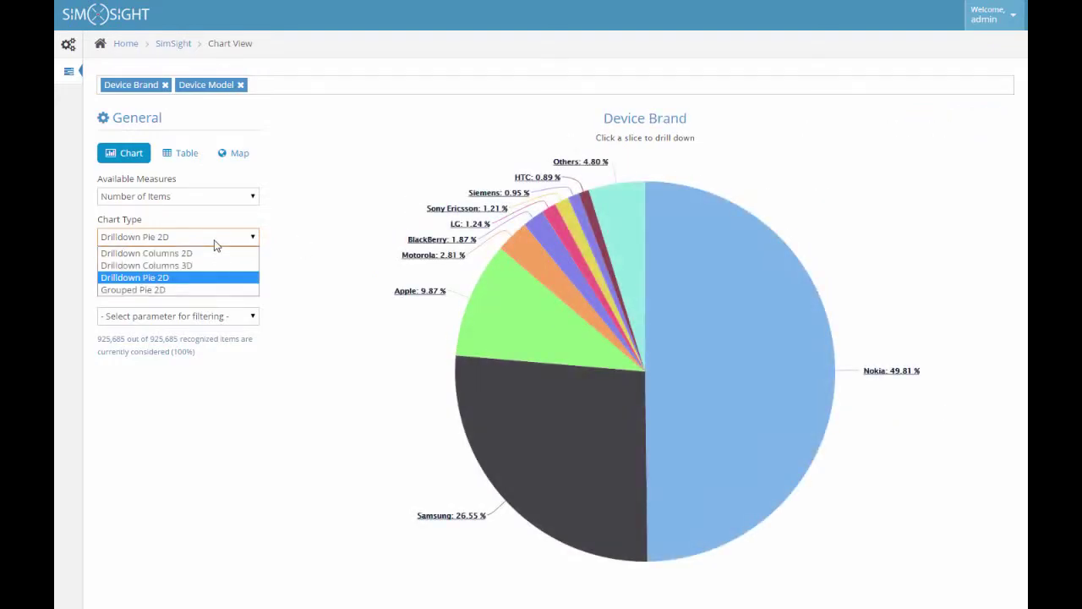
click(215, 295)
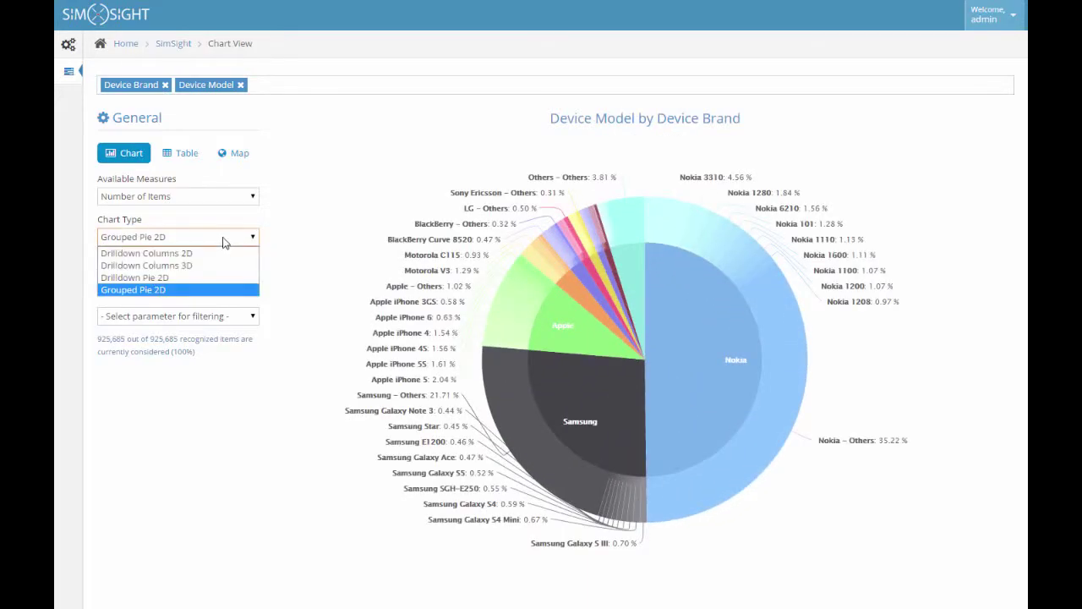
Set the chart type to Drilldown Columns 2D and open the context options of the device brand chart
click(225, 253)
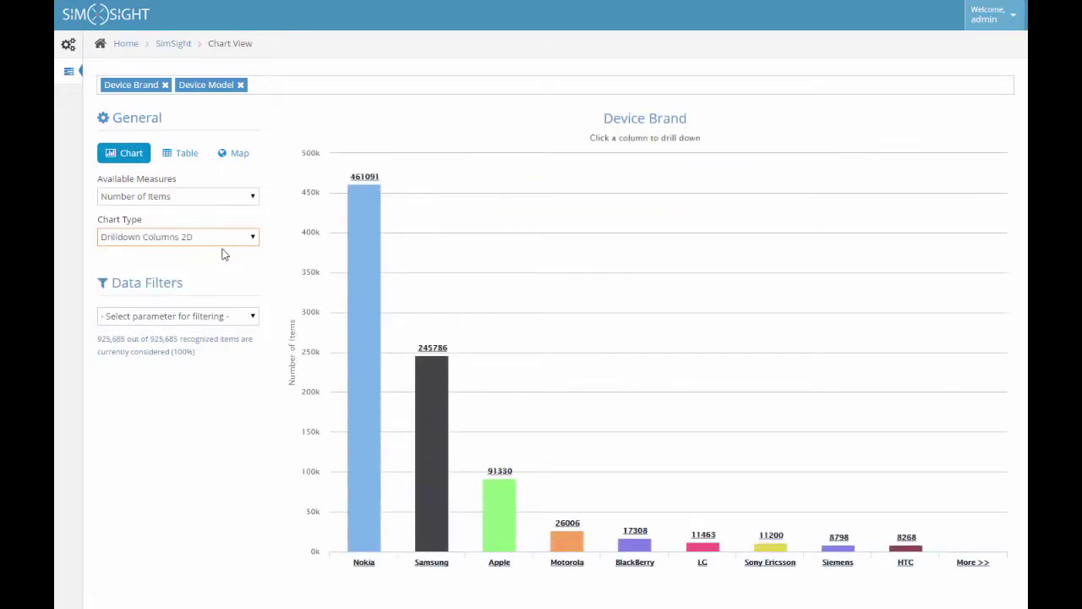
right_click(702, 250)
Filter the chart data by Operating System, selecting Android and iOS
click(244, 318)
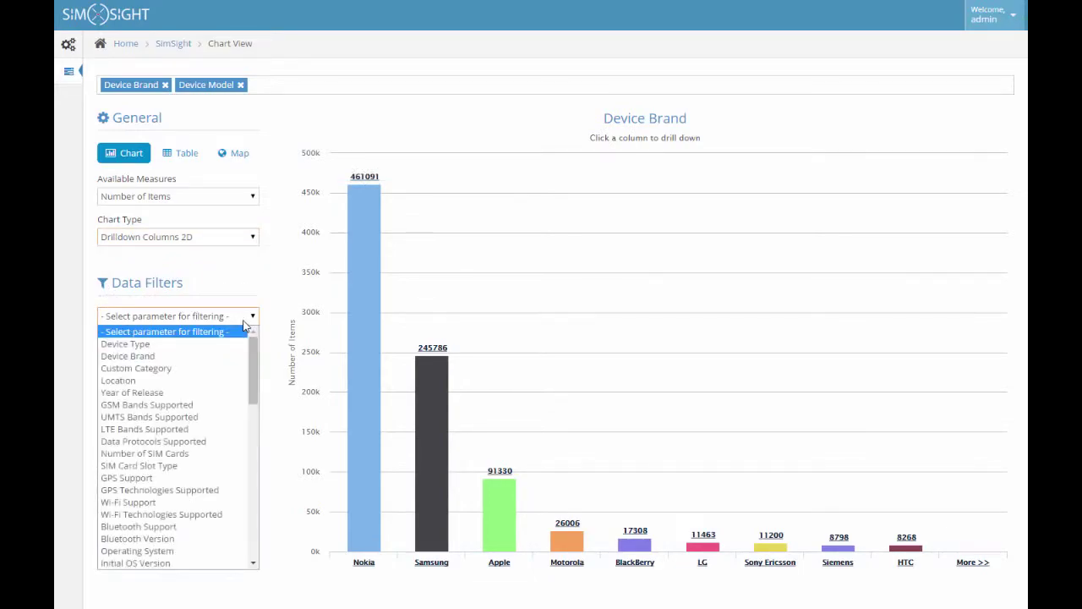
click(217, 550)
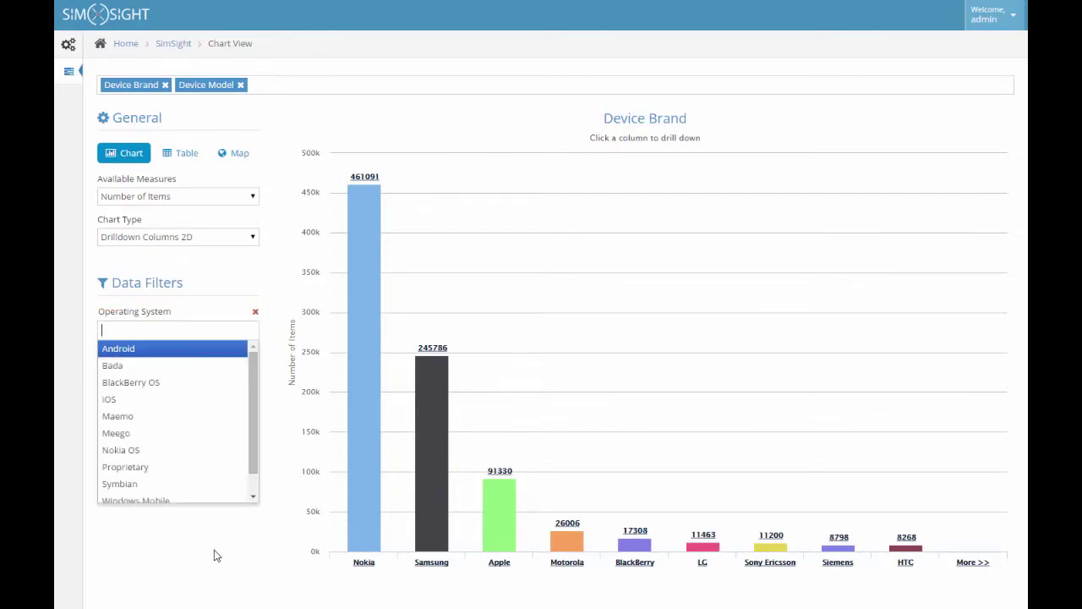
click(212, 348)
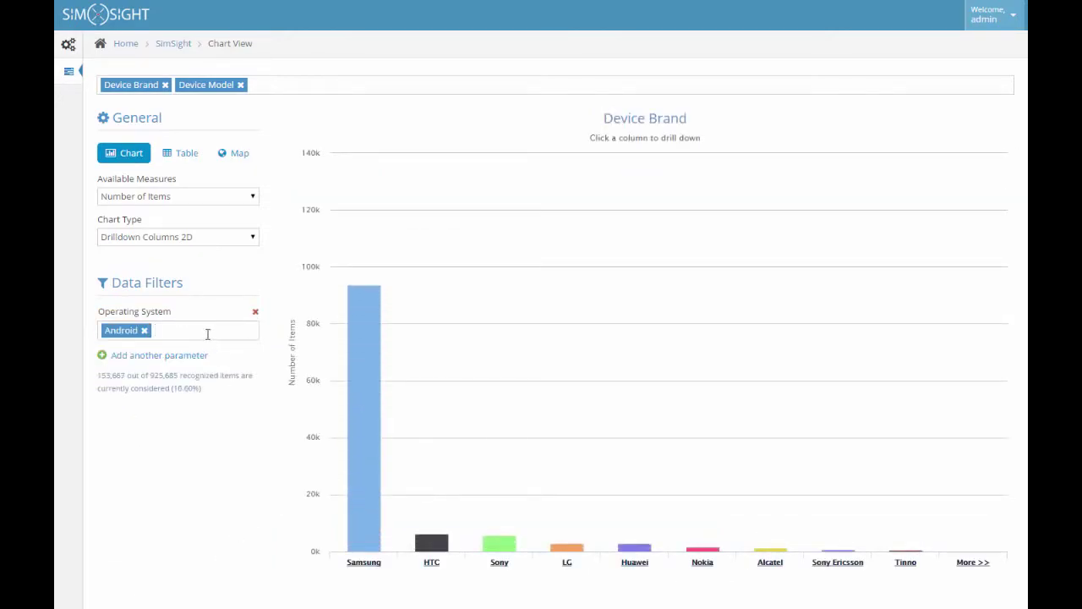
click(207, 333)
click(212, 402)
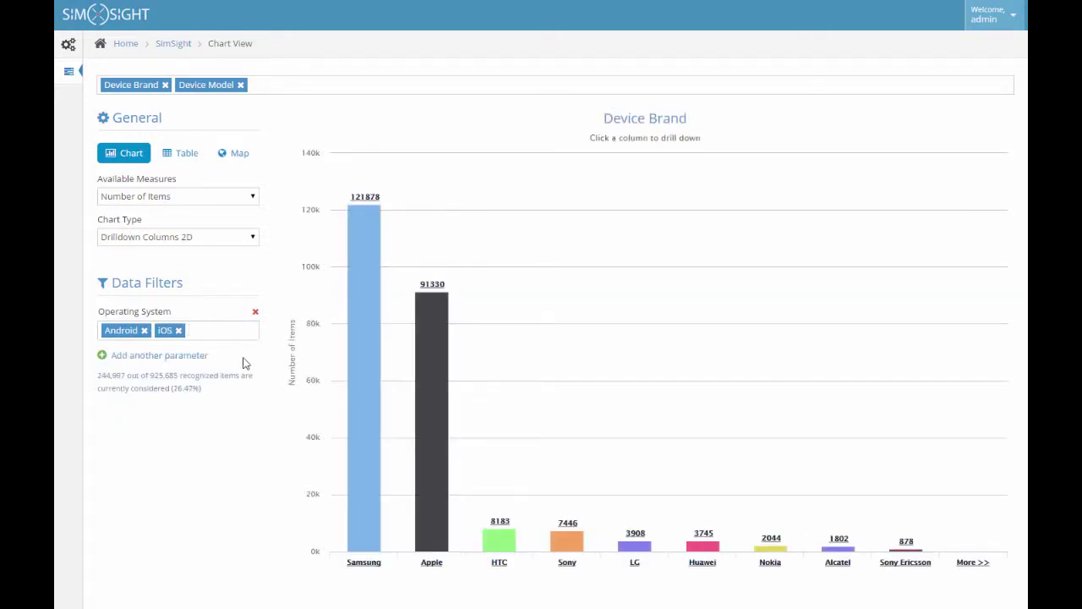
Add a second data filter for GPS Support with the value Yes
click(197, 356)
click(200, 361)
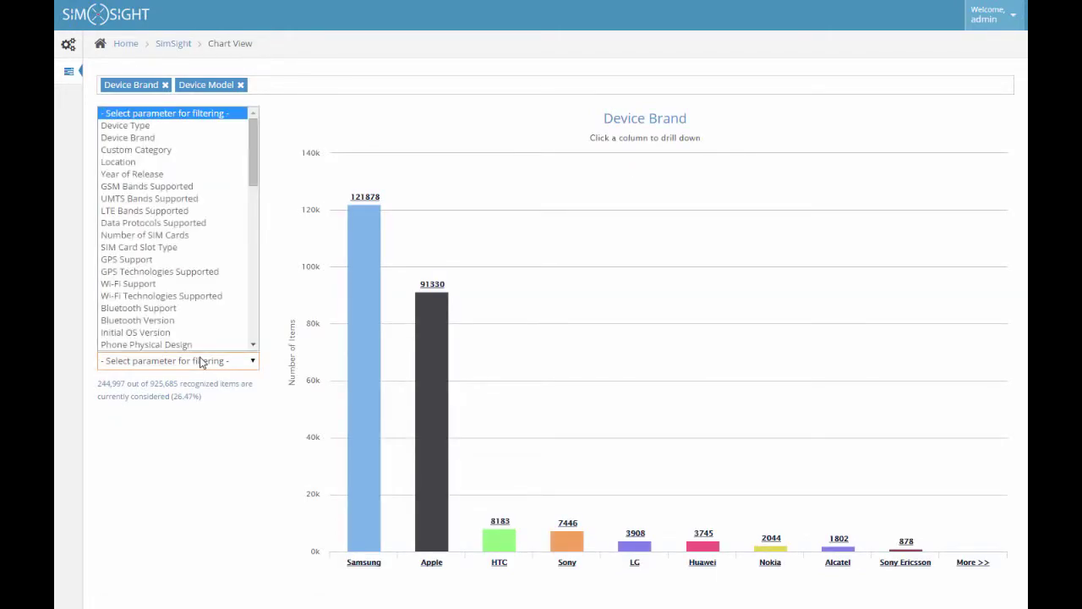
click(186, 260)
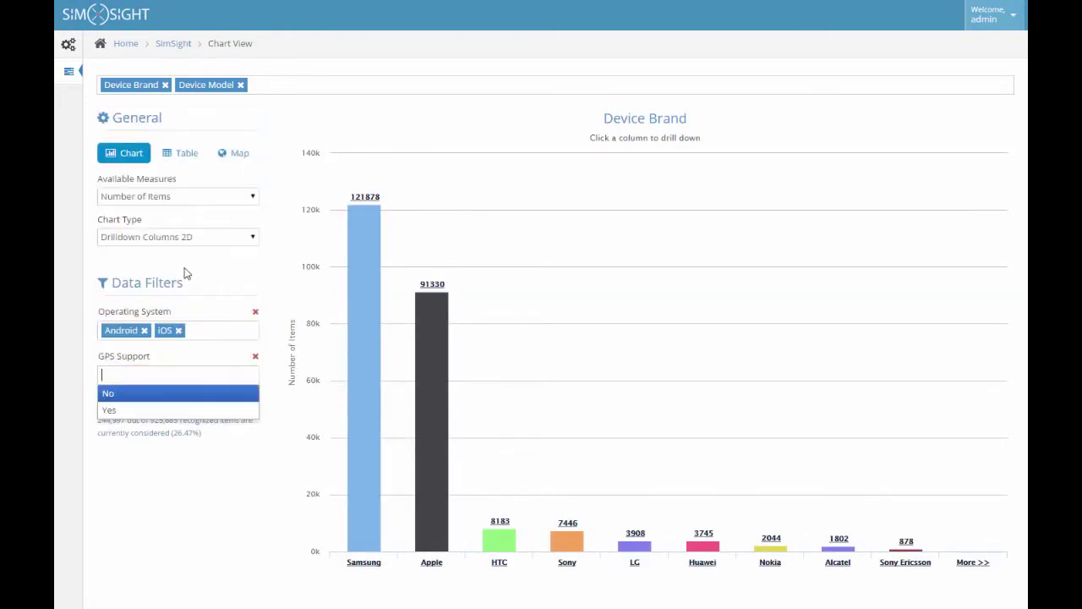
click(191, 412)
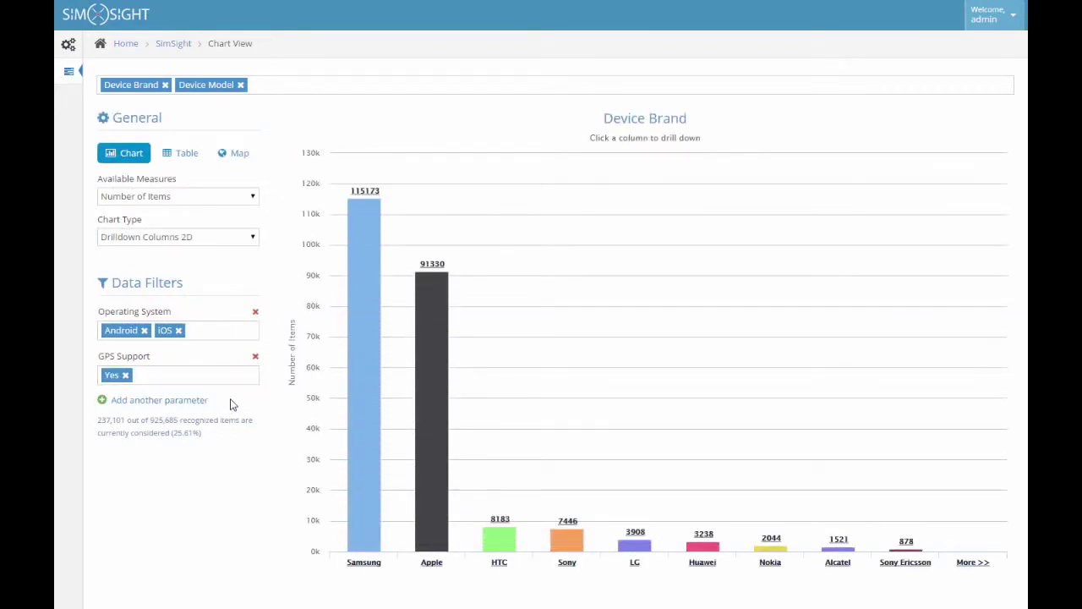
Remove the GPS Support and Operating System data filters
click(255, 356)
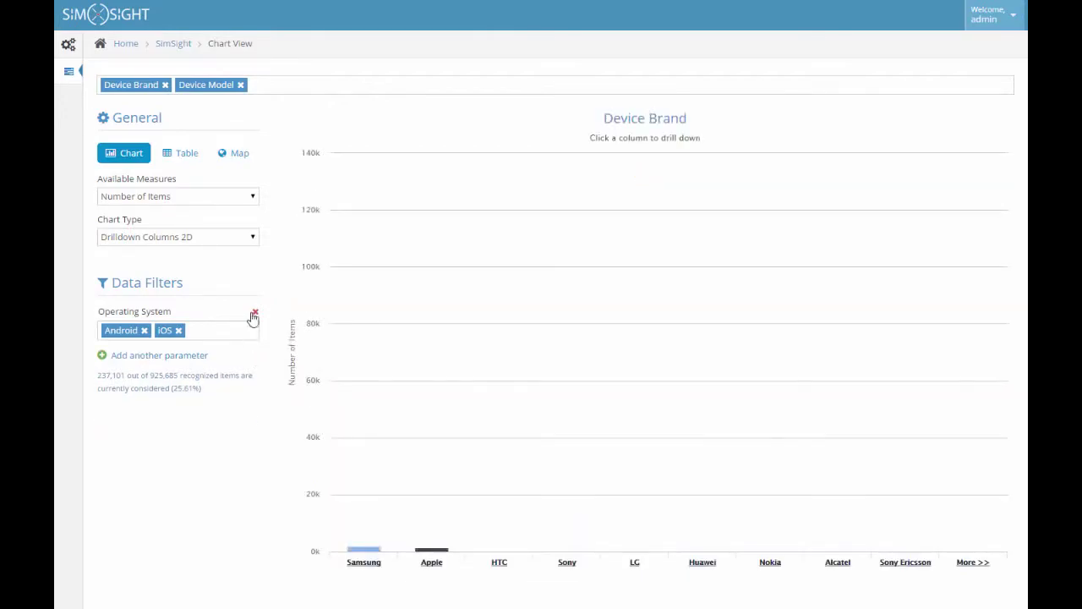
click(255, 314)
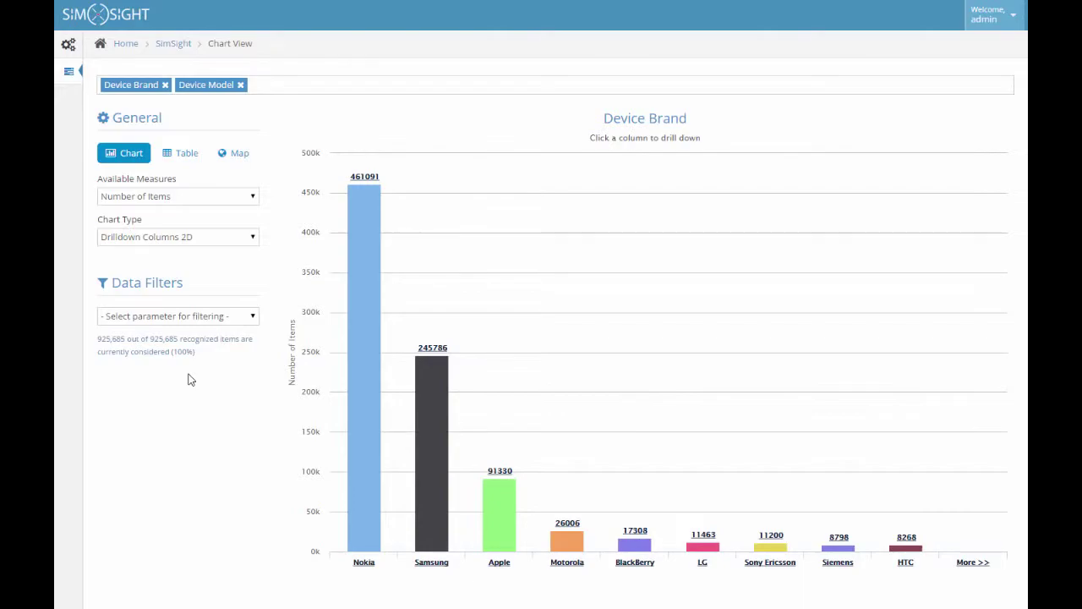
Show the data as a table and sort it by Number of Items in descending order
click(186, 165)
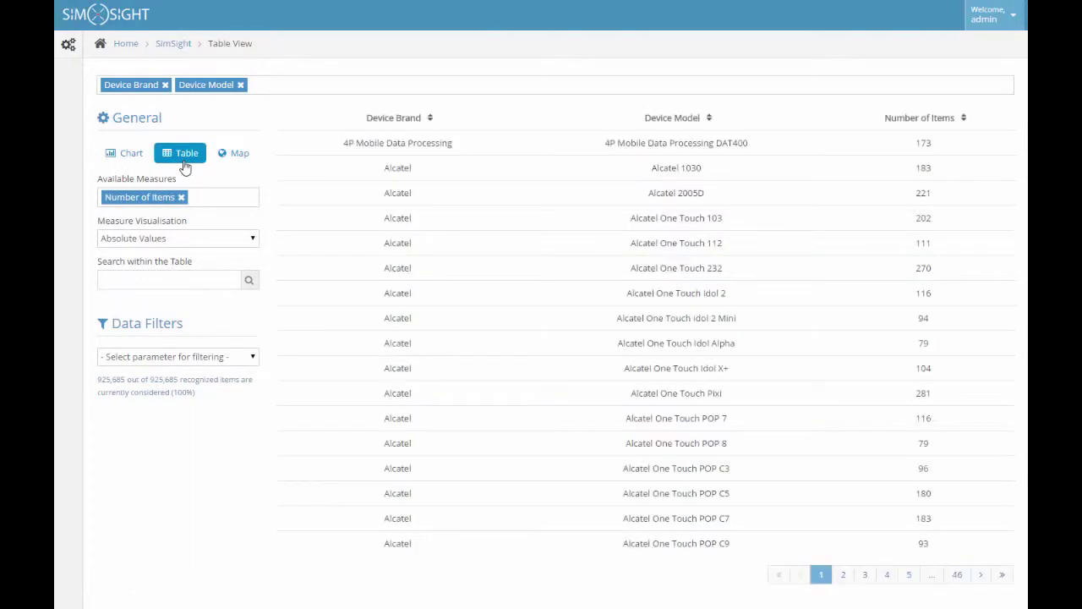
click(927, 121)
click(928, 121)
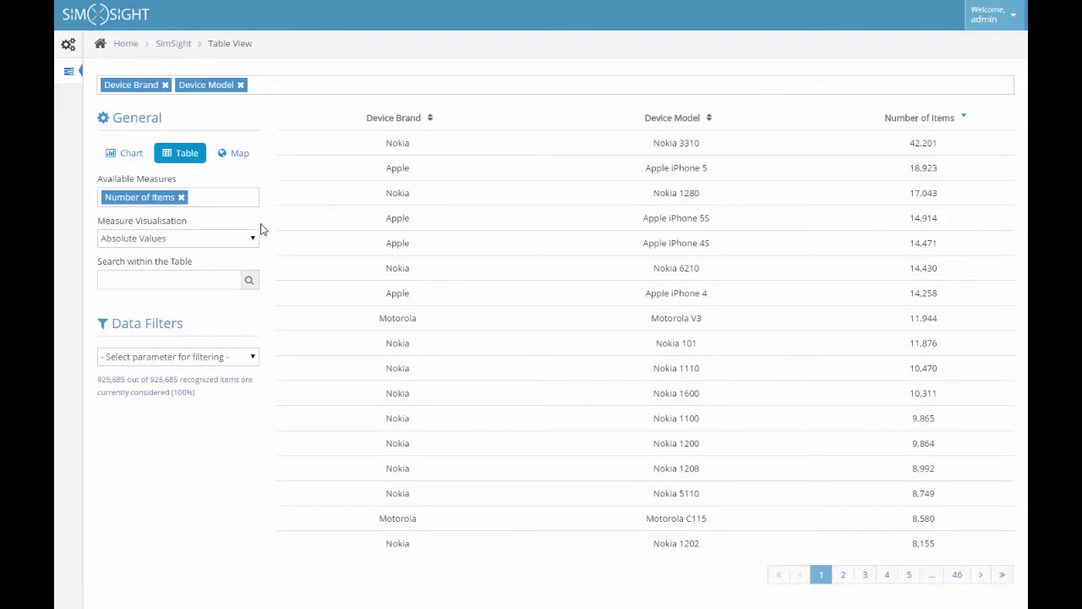
Add the Sum[Revenue] and Avg[Traffic] measures to the table and set the measure visualisation to Percent of Total
click(243, 200)
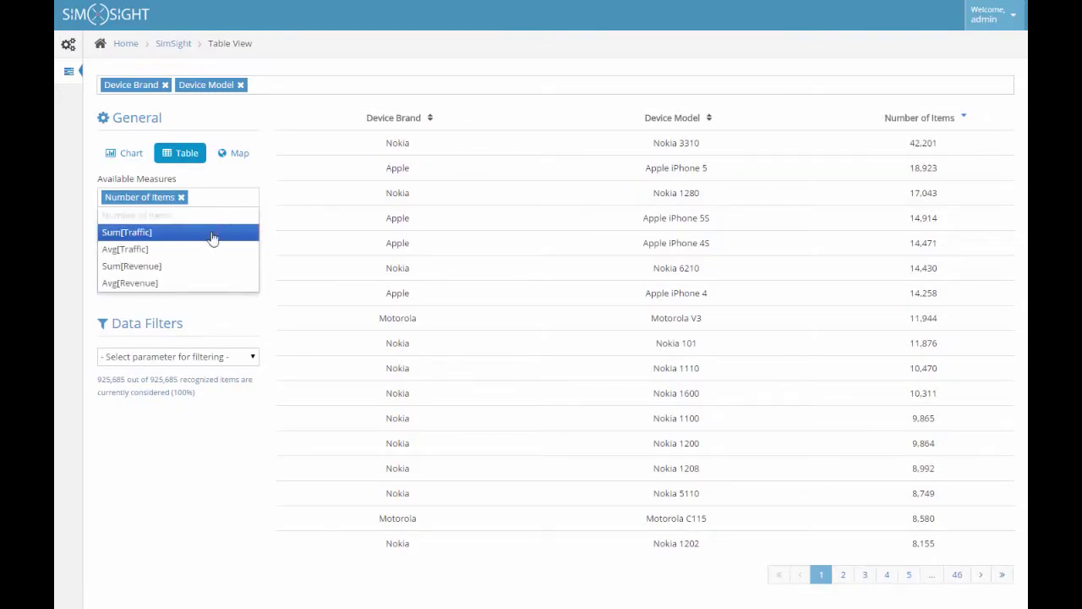
click(203, 265)
click(208, 211)
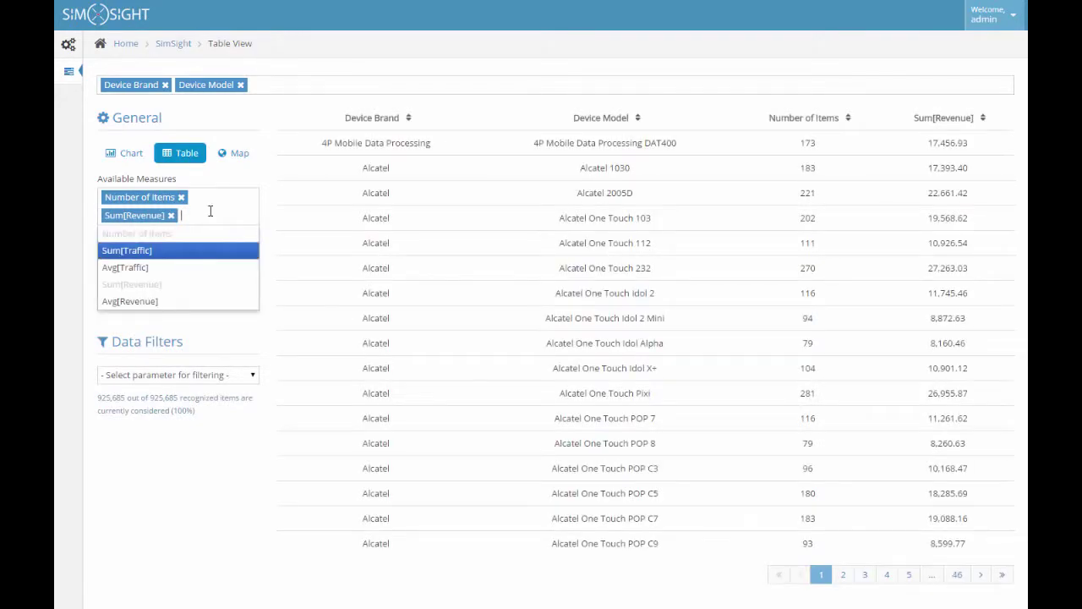
click(200, 265)
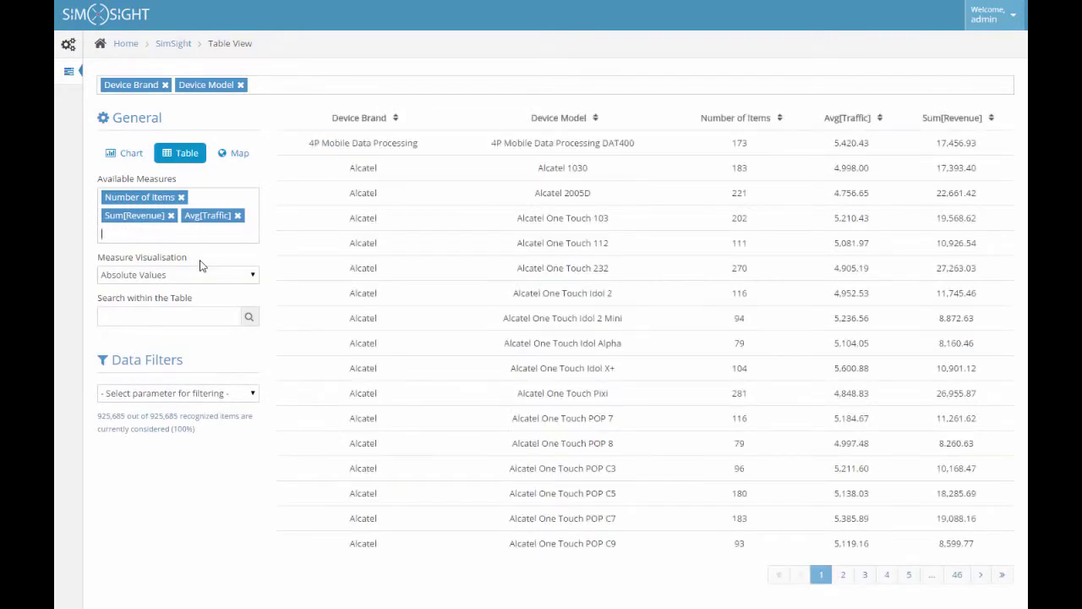
click(201, 276)
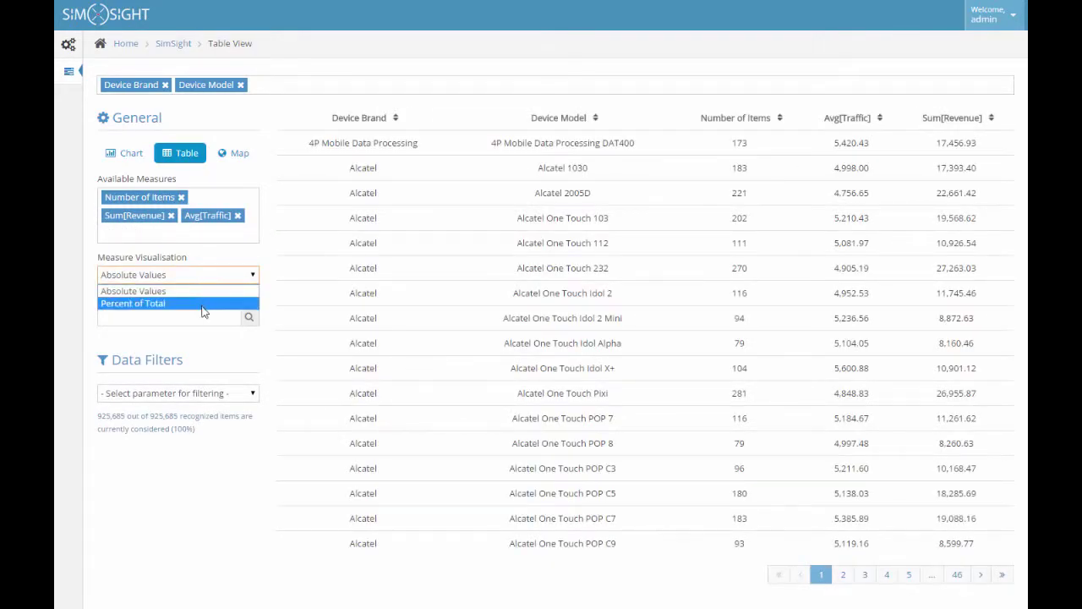
click(202, 312)
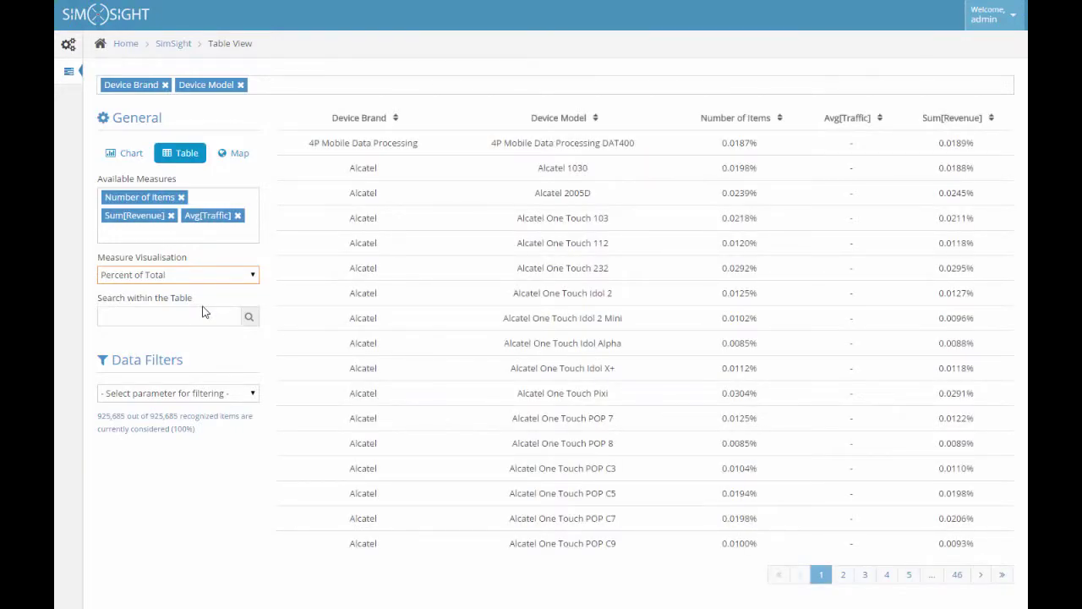
Search within the table for "Apple" and clear the search
click(203, 312)
text(Apple)
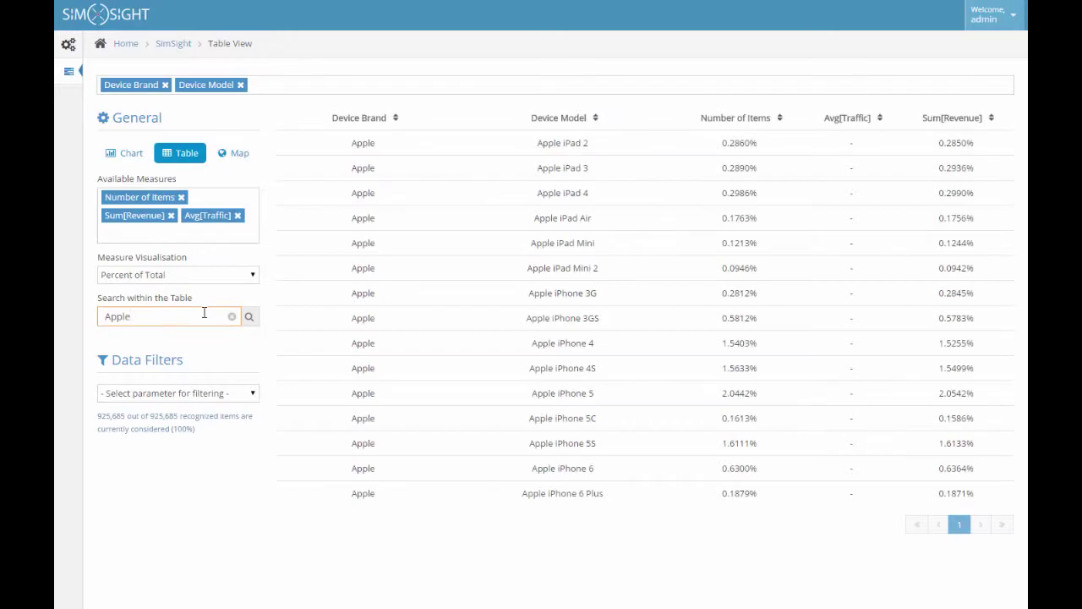
click(232, 316)
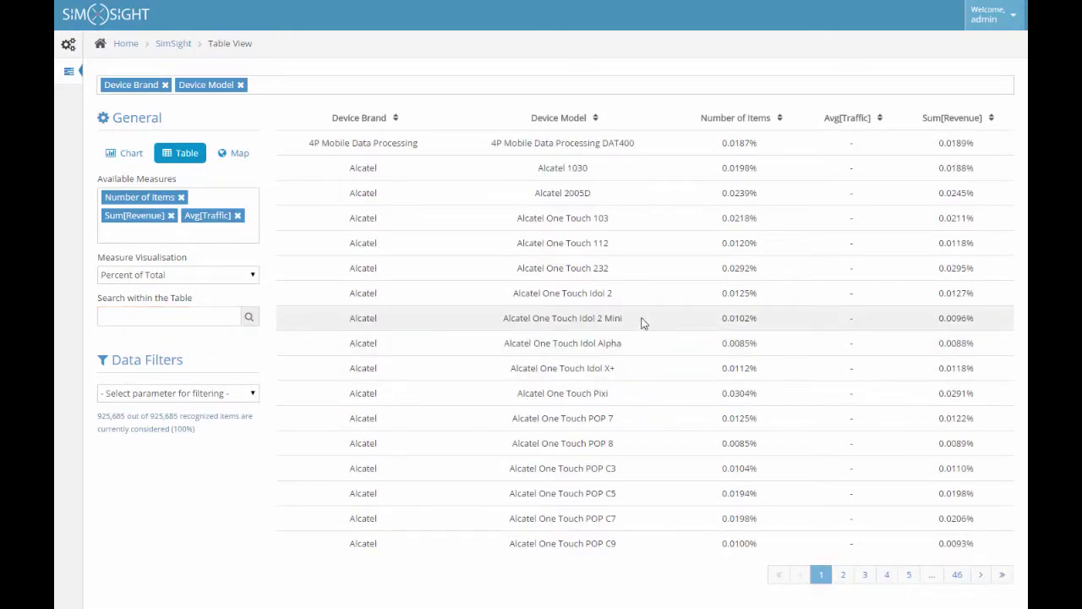
View the table's options for saving to Excel or CSV and dismiss them without exporting
right_click(661, 289)
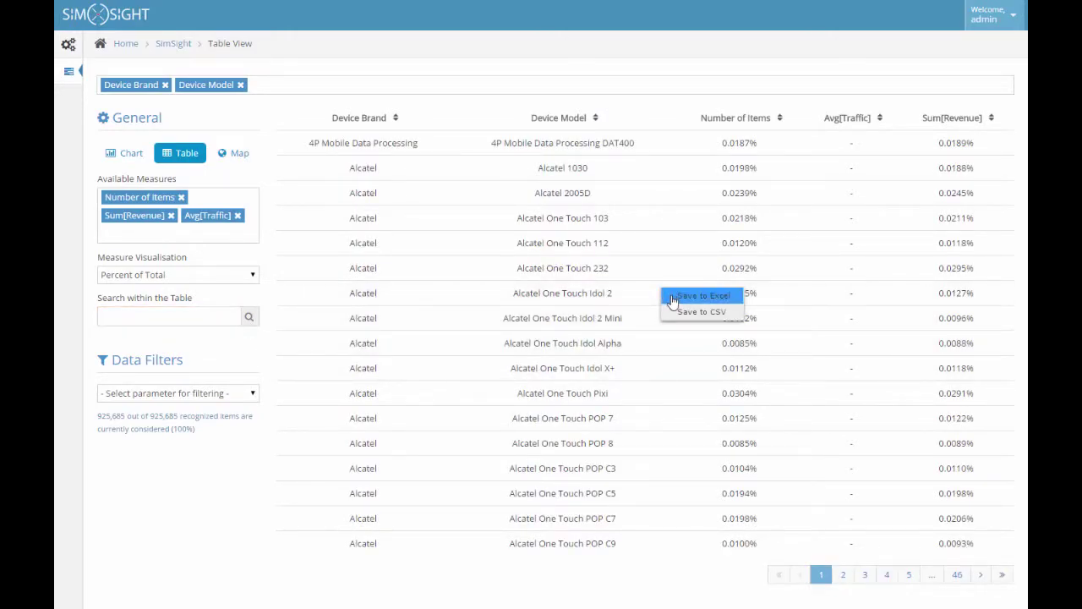
click(681, 347)
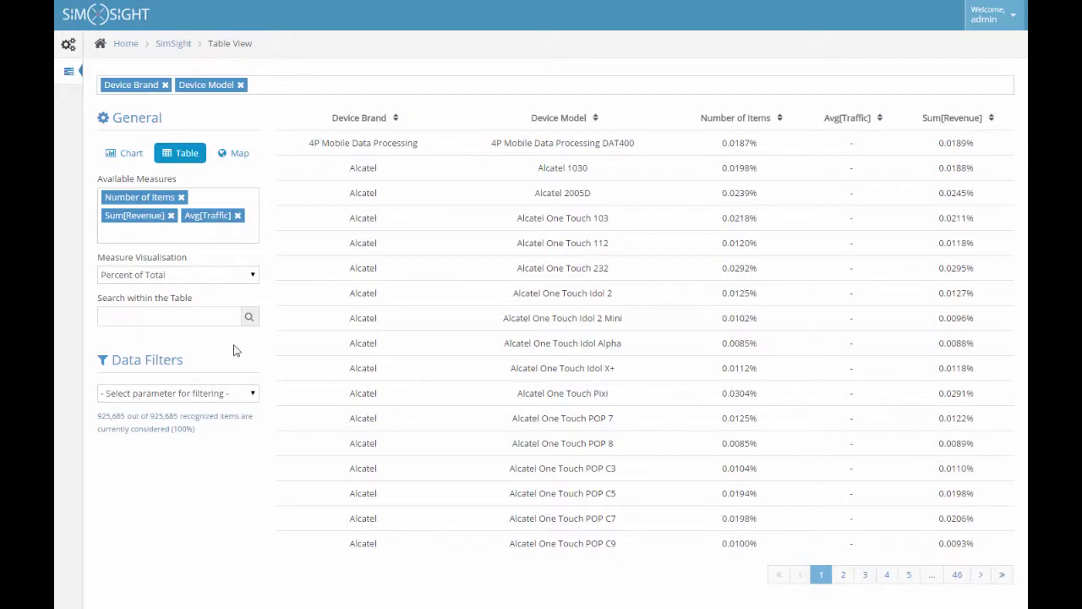
Show the data on the map and inspect the device brand breakdown of the Abşeron, Qobustan and Şamaxı regions
click(234, 163)
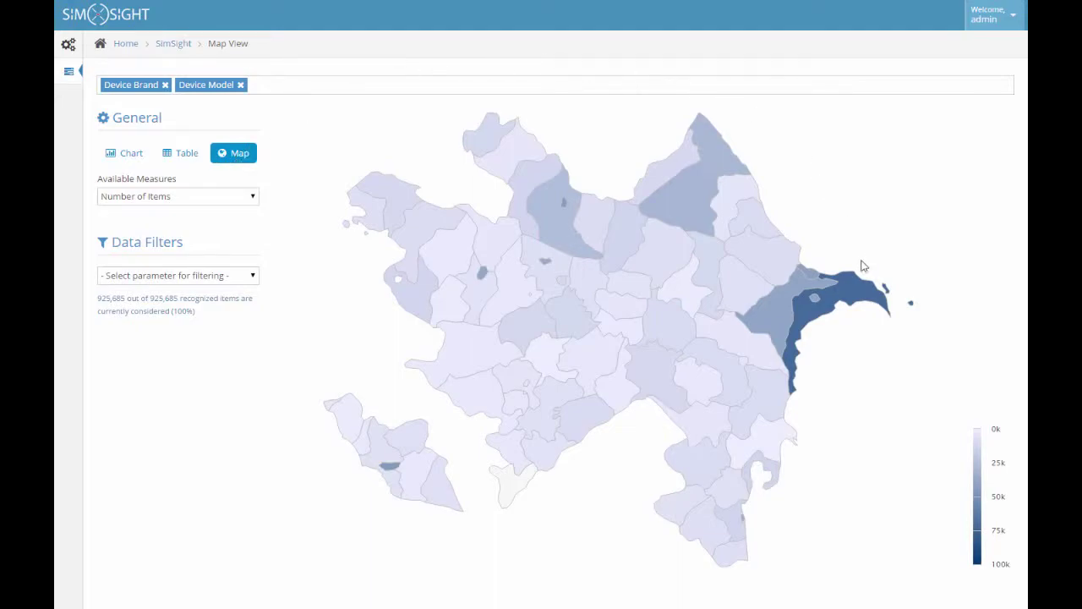
mouse_move(856, 294)
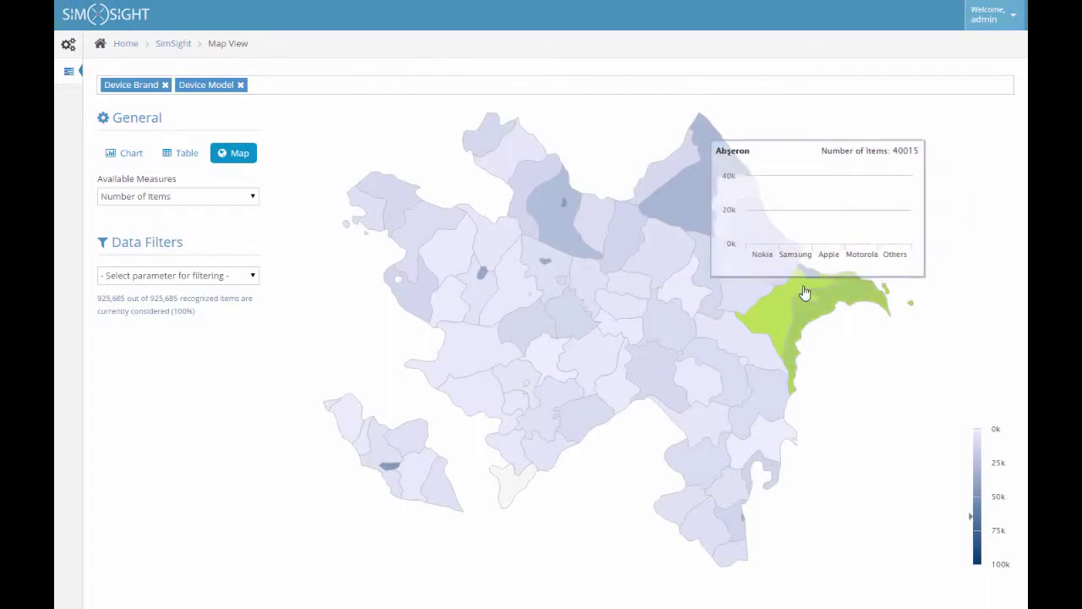
mouse_move(770, 278)
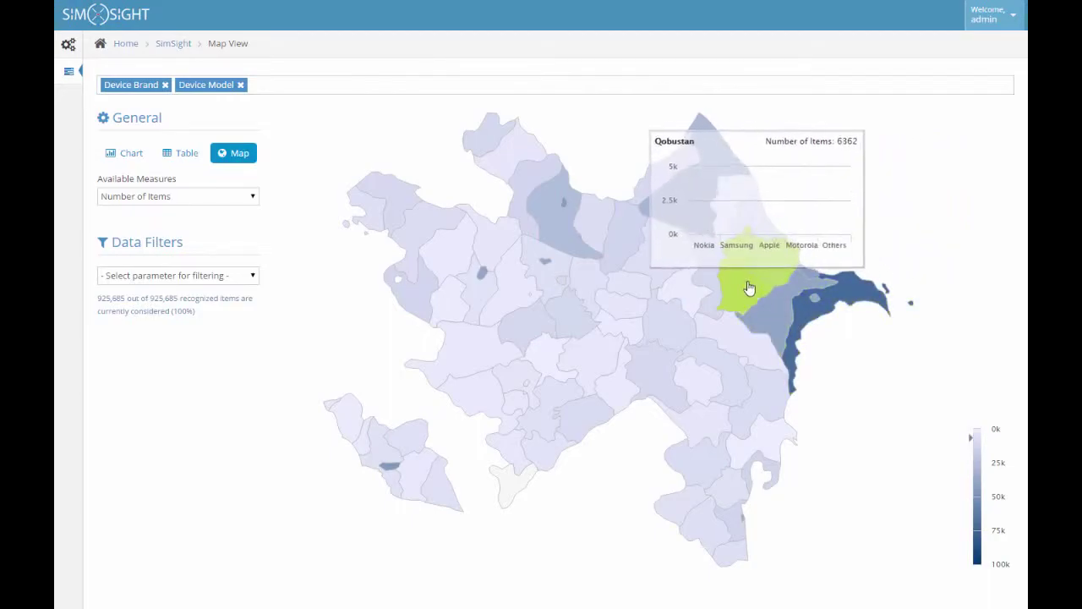
mouse_move(715, 292)
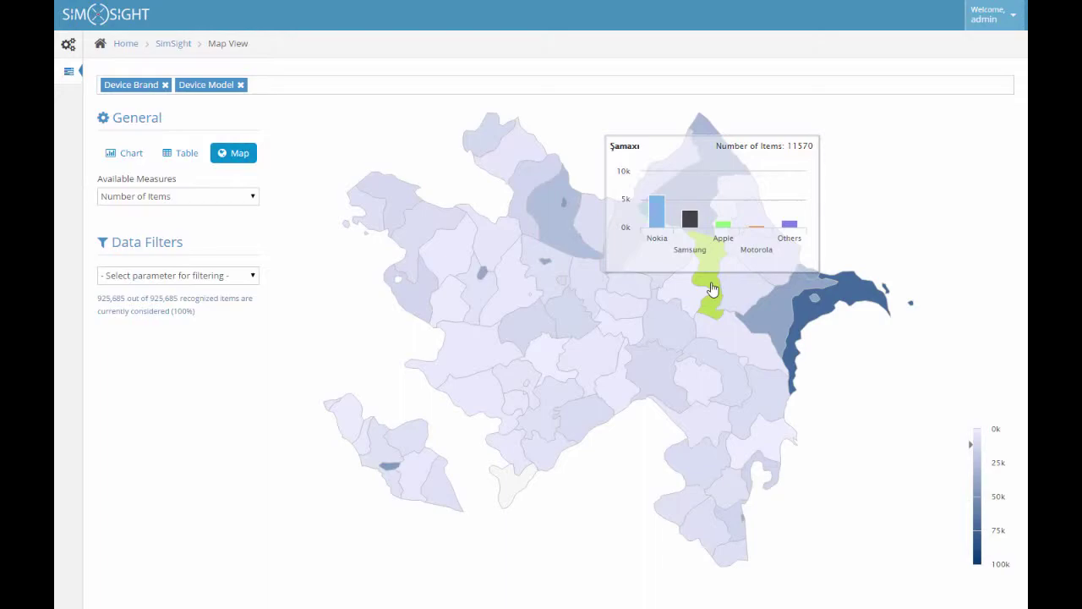
Open the details of the Şamaxı region and show them in Table View
click(712, 289)
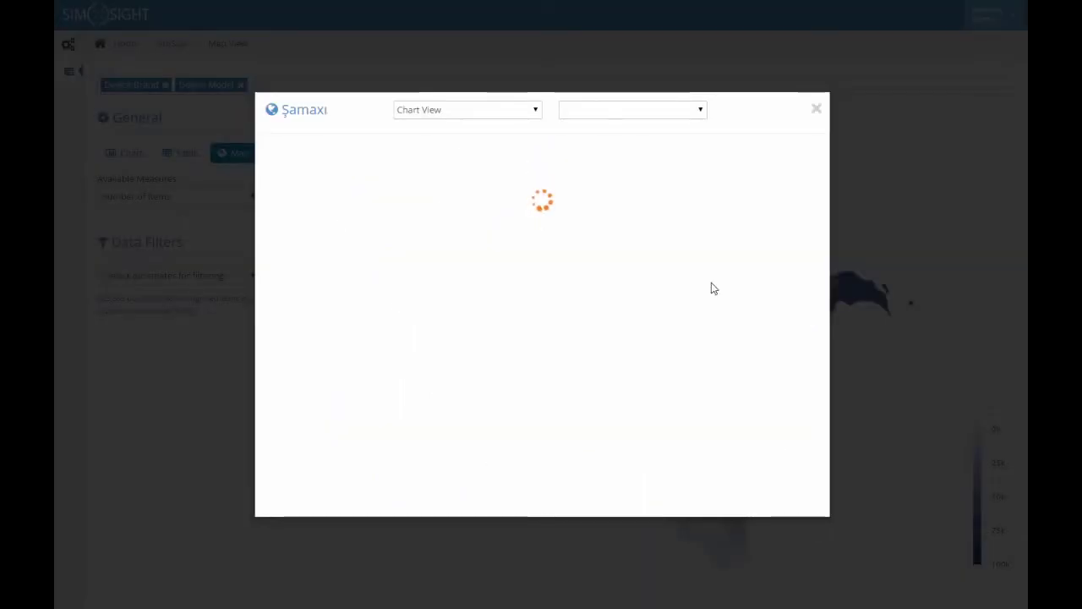
click(481, 116)
click(481, 139)
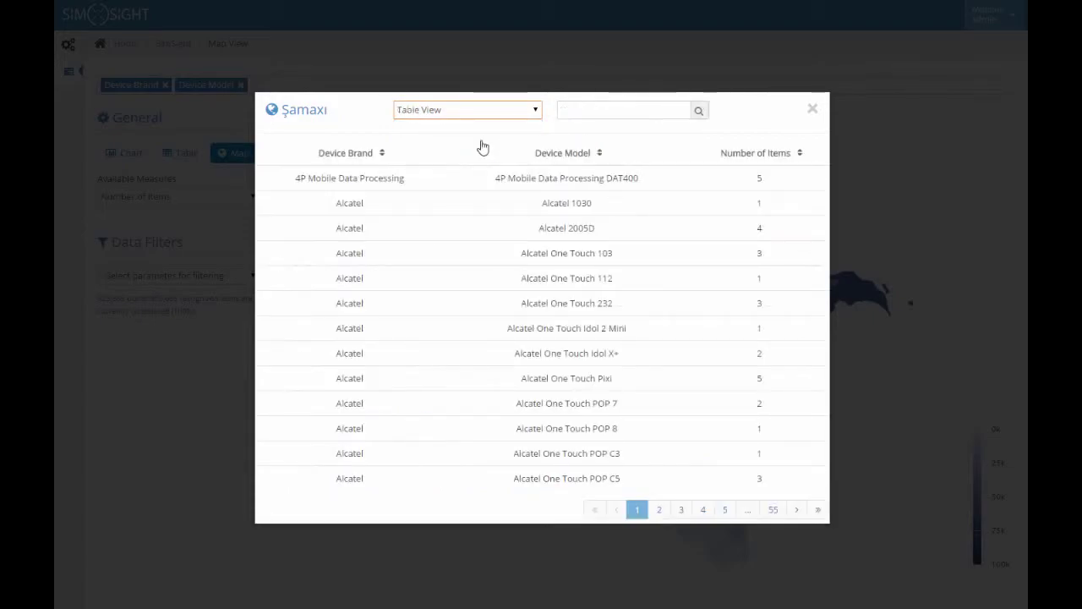